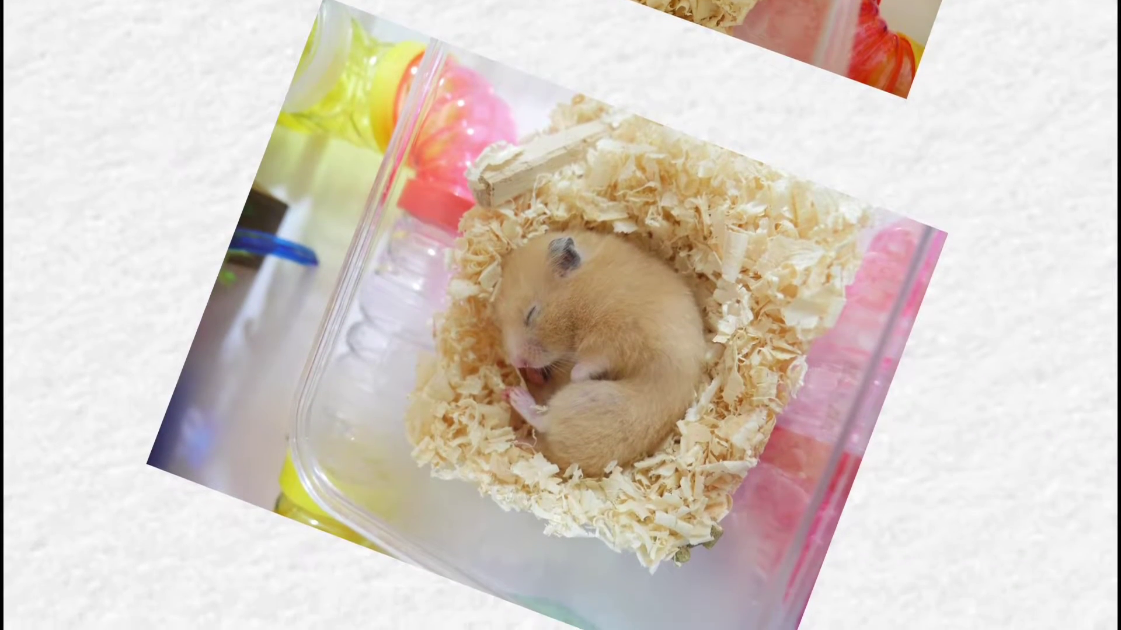
Step: Exit the full-screen preview and return the playhead to the start of the album timeline
key("Escape")
left_click(21, 435)
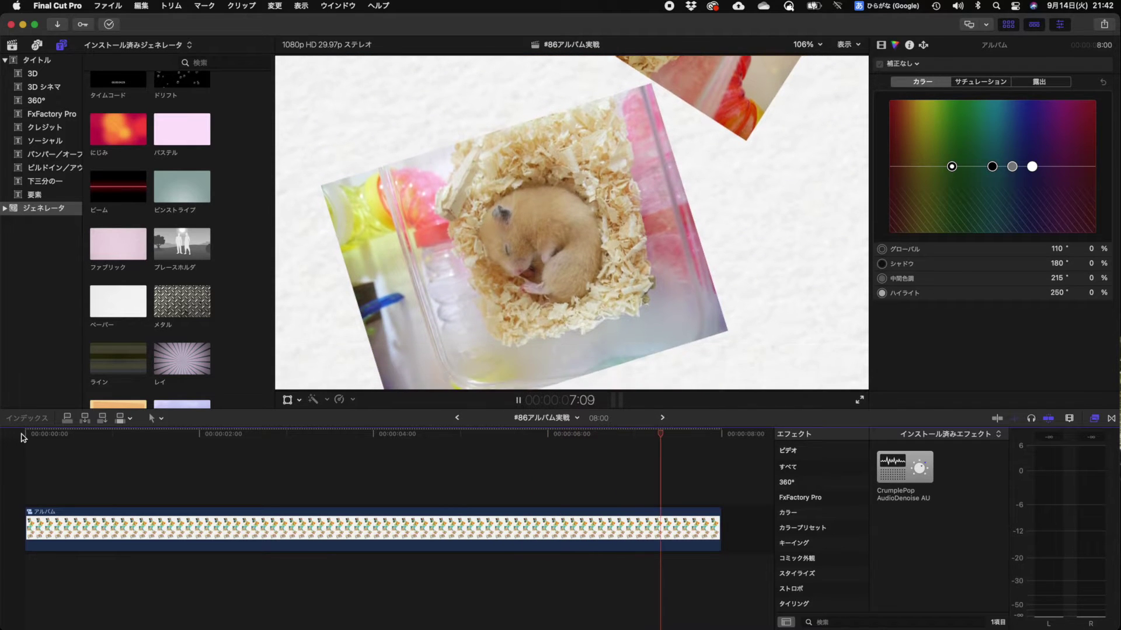
Step: Play the album project from the beginning, stopping playback at 1:11
left_click(17, 437)
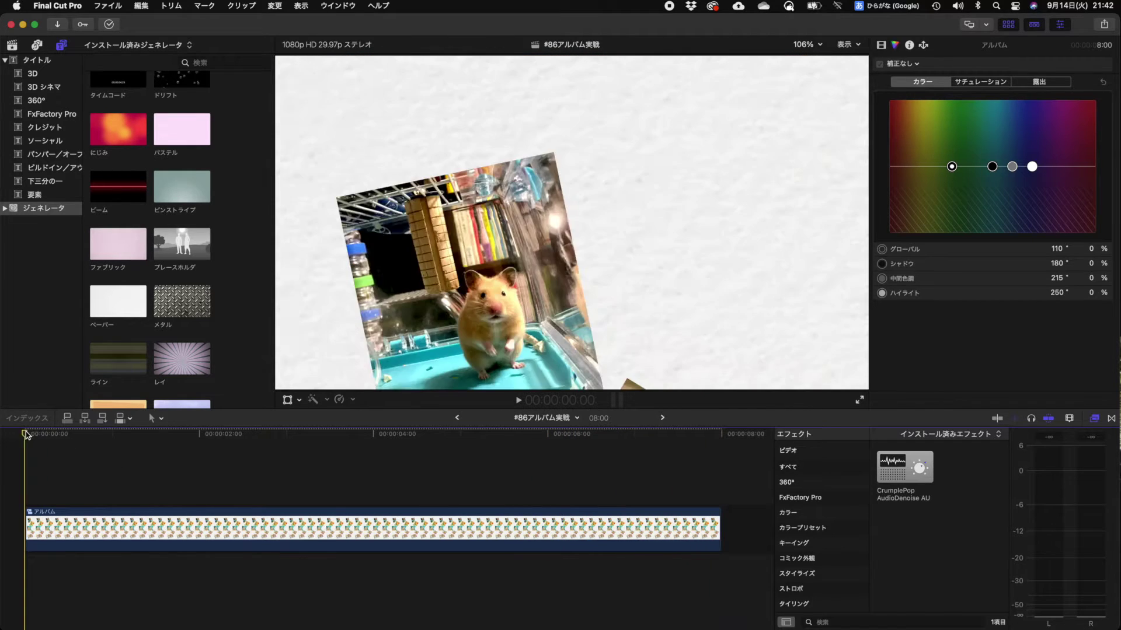
key("space")
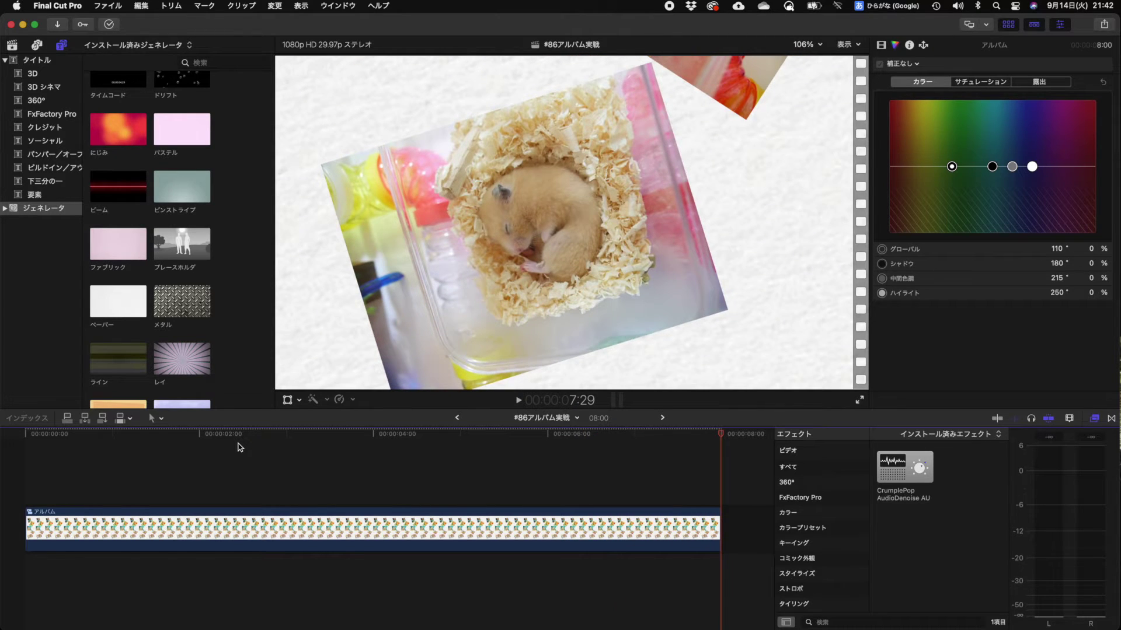
key("space")
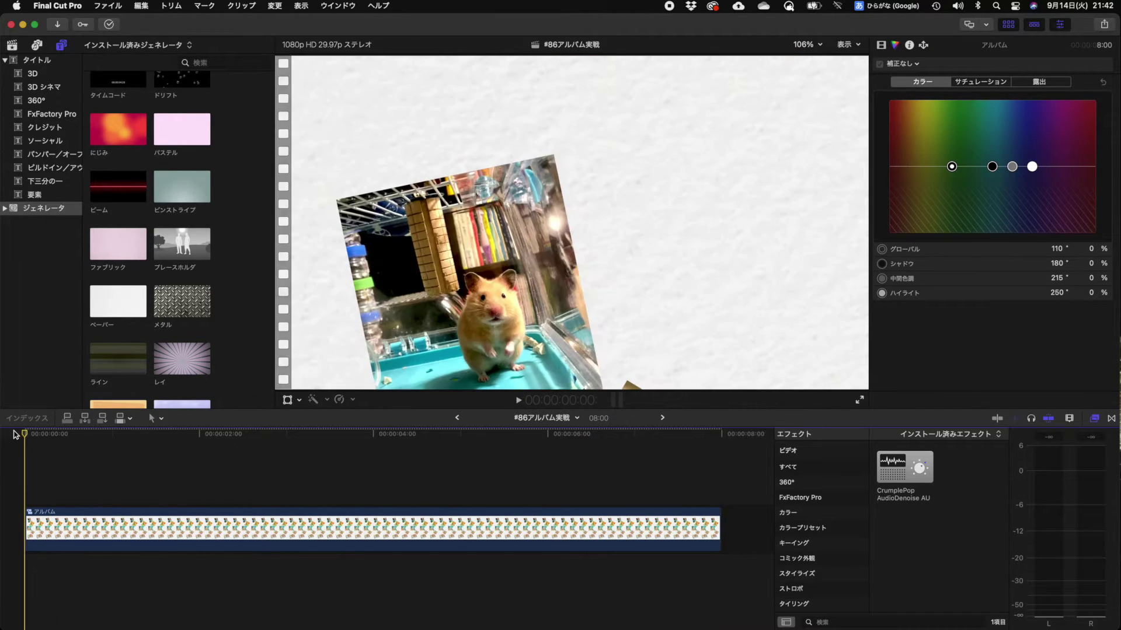
key("space")
scroll(214, 500, "right", 2)
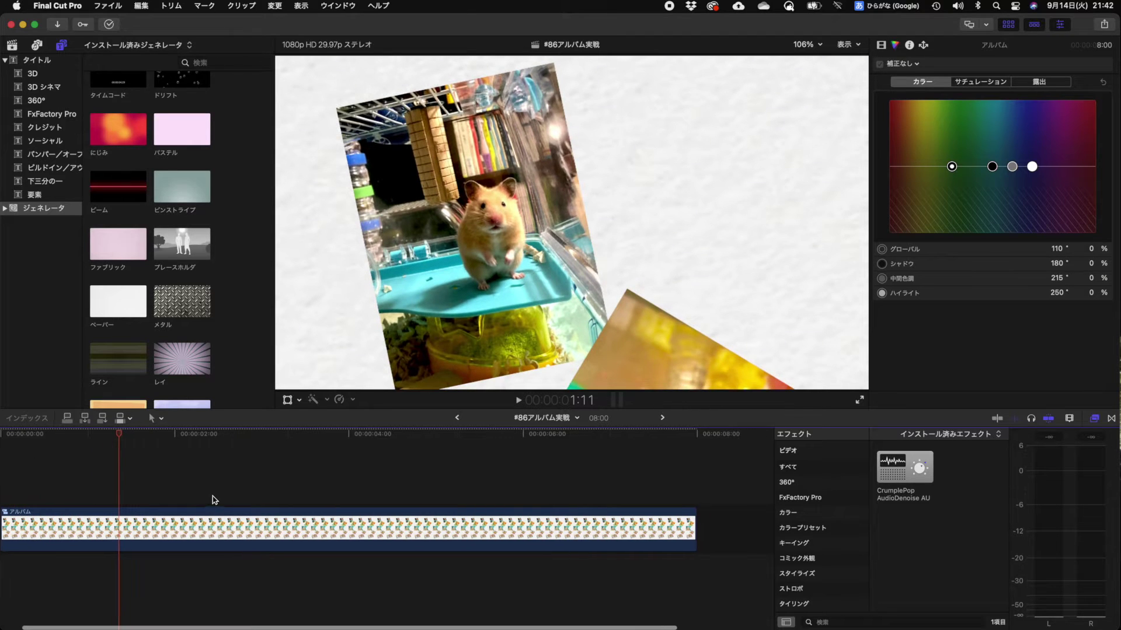
Step: Take all the clips out of the アルバム compound clip, then return to the parent project's library list
double_click(111, 531)
key("super+6")
key("super+a")
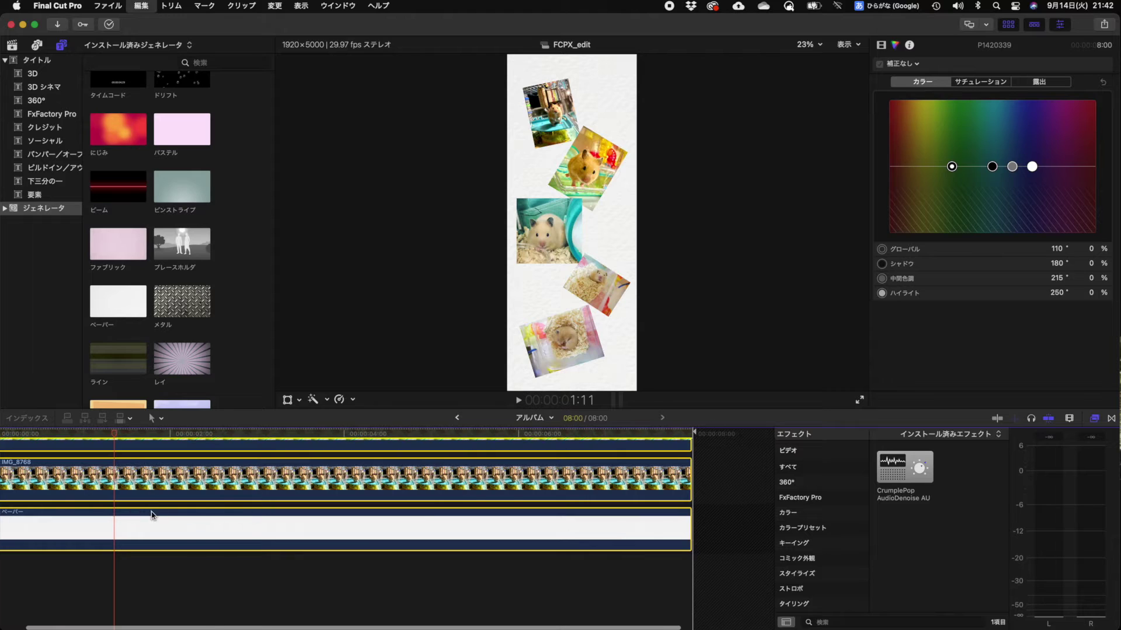
key("super+x")
left_click(456, 418)
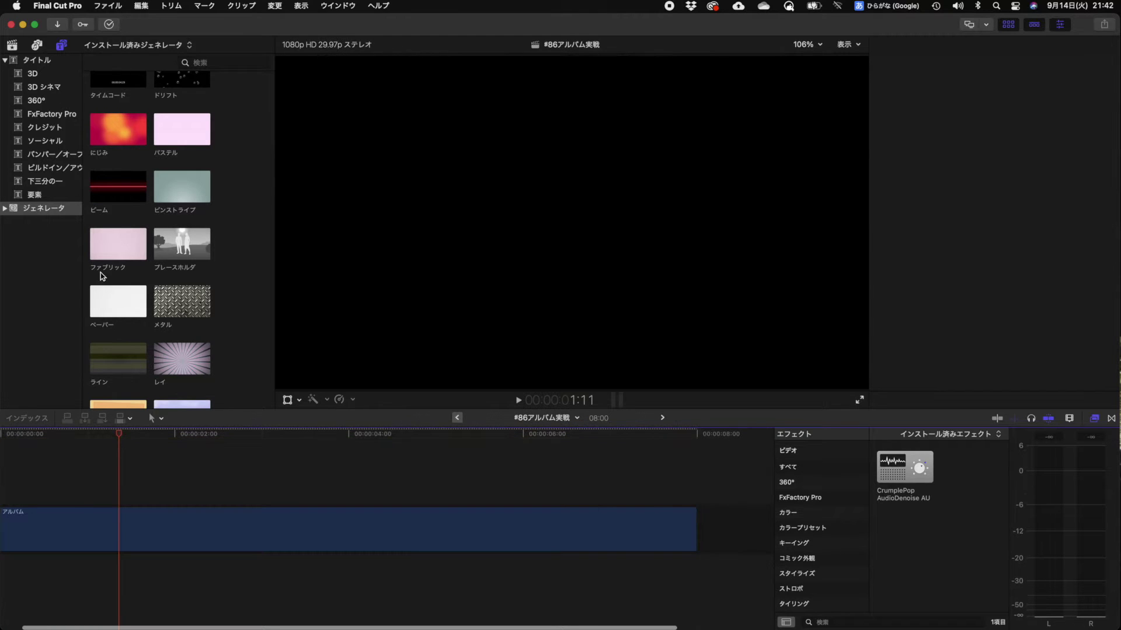
left_click(14, 47)
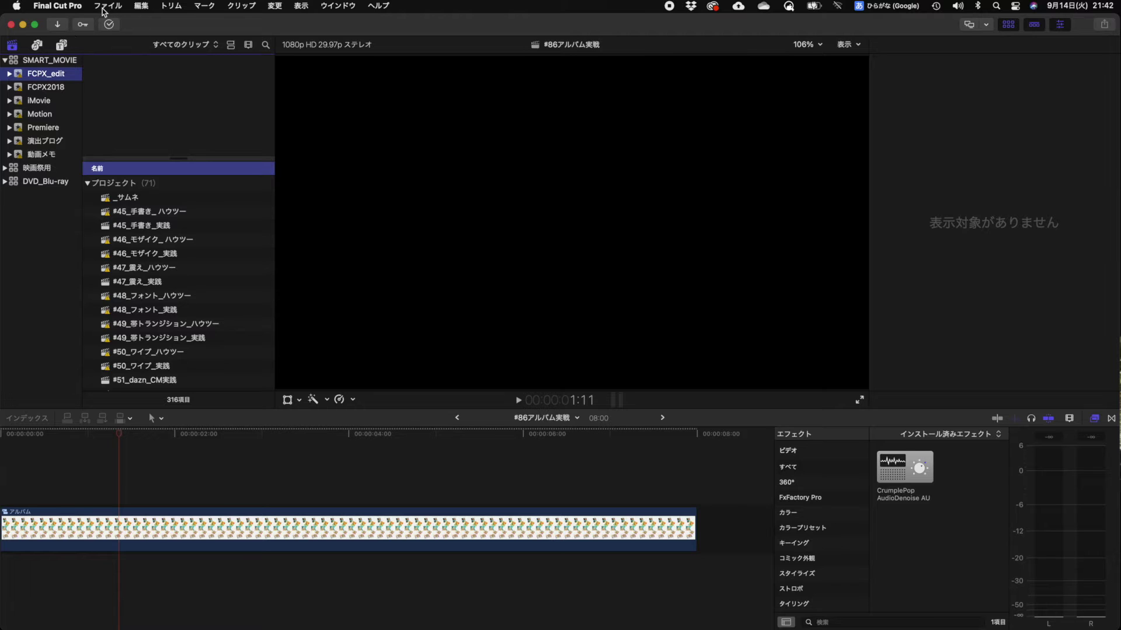
Step: Start a new project from the File menu and name it album
left_click(105, 7)
mouse_move(106, 22)
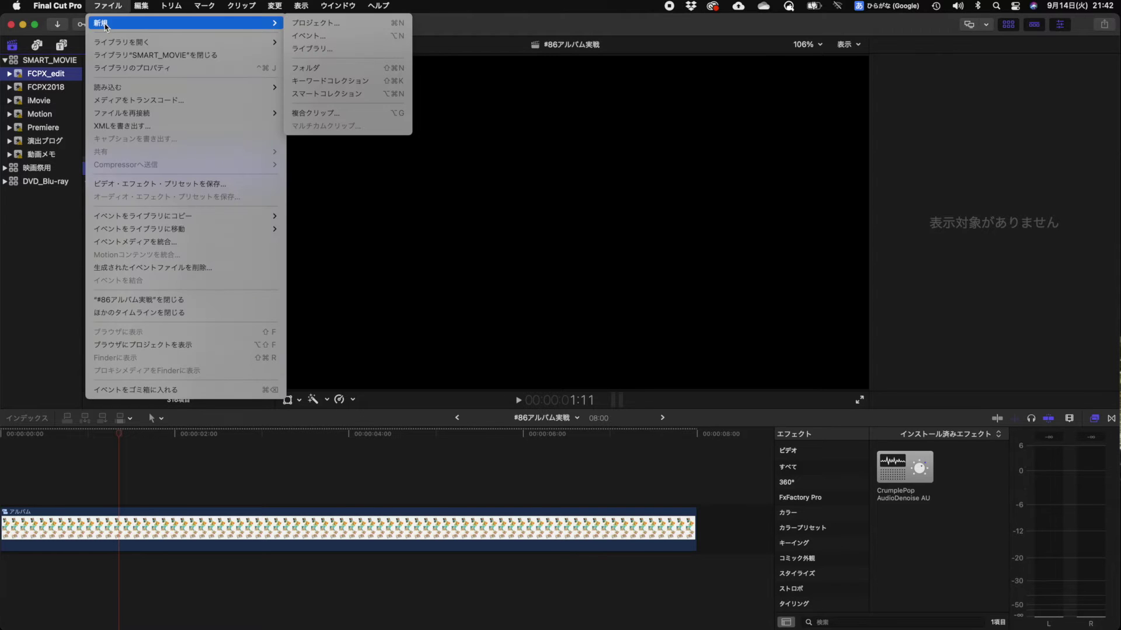
left_click(355, 24)
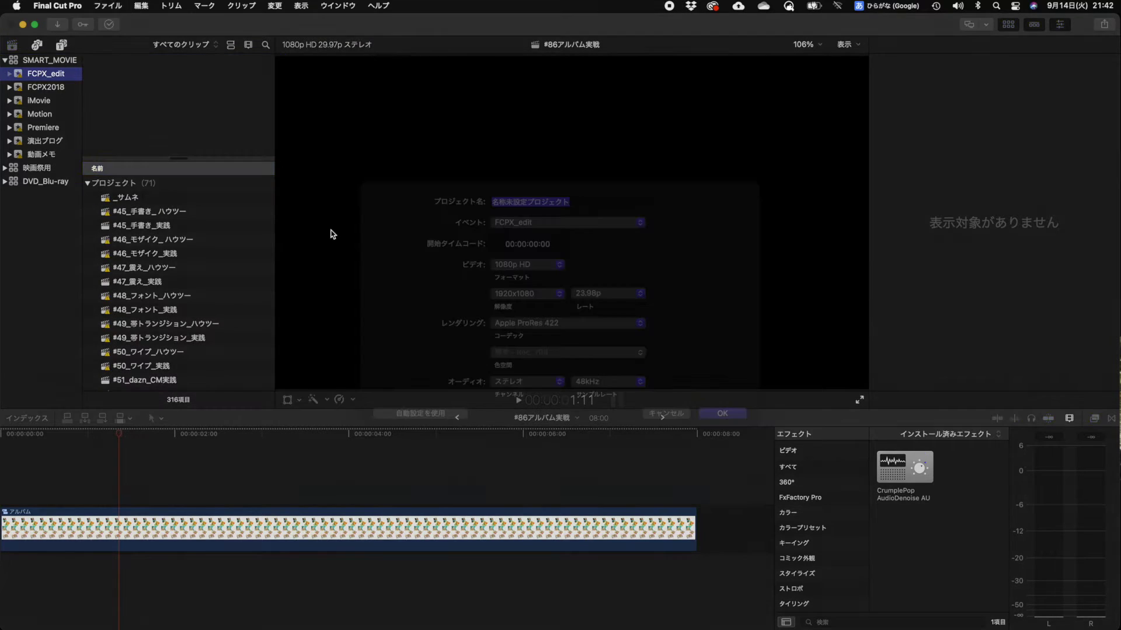
key("ctrl+space")
type("a")
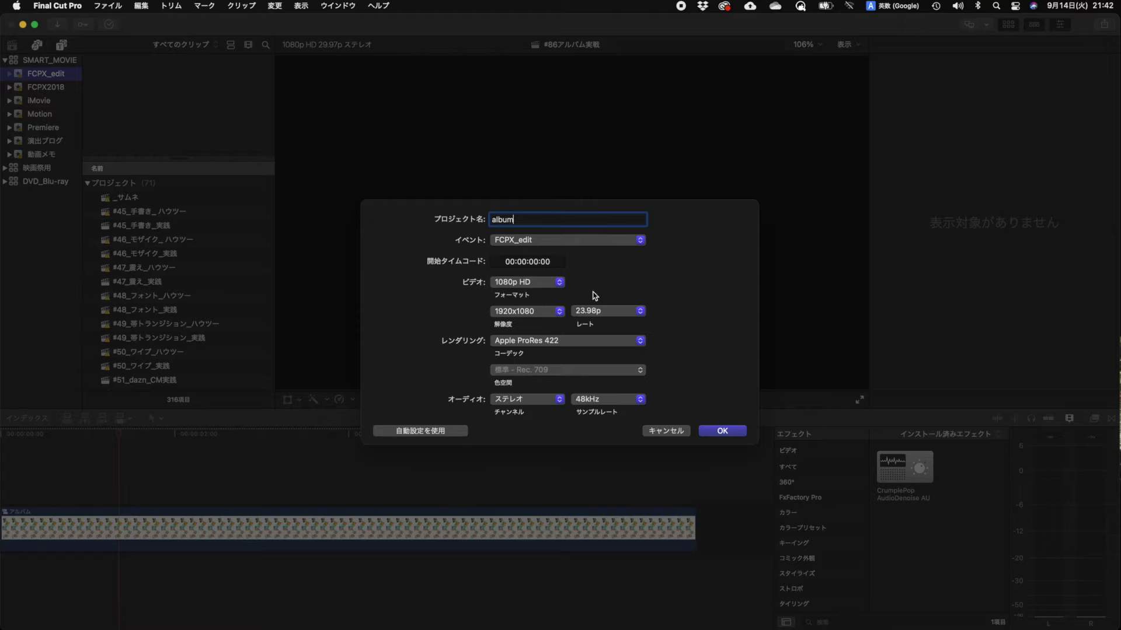
Step: Give the album project a custom 1920×5000 format at 29.97p with Apple ProRes 422 HQ, and create it
left_click(505, 285)
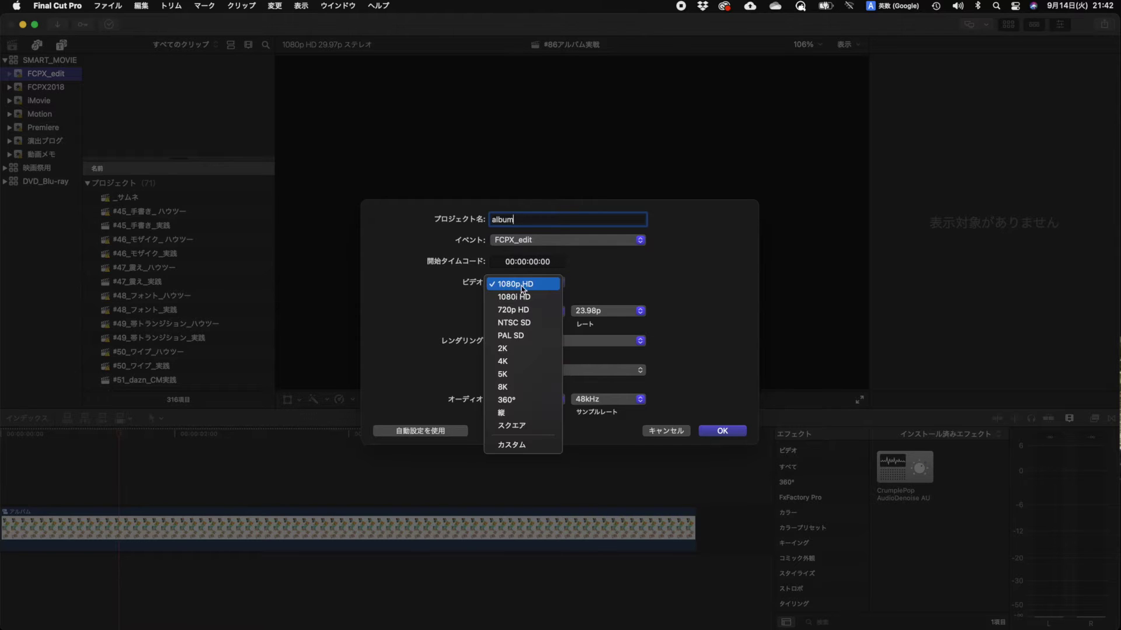
left_click(516, 447)
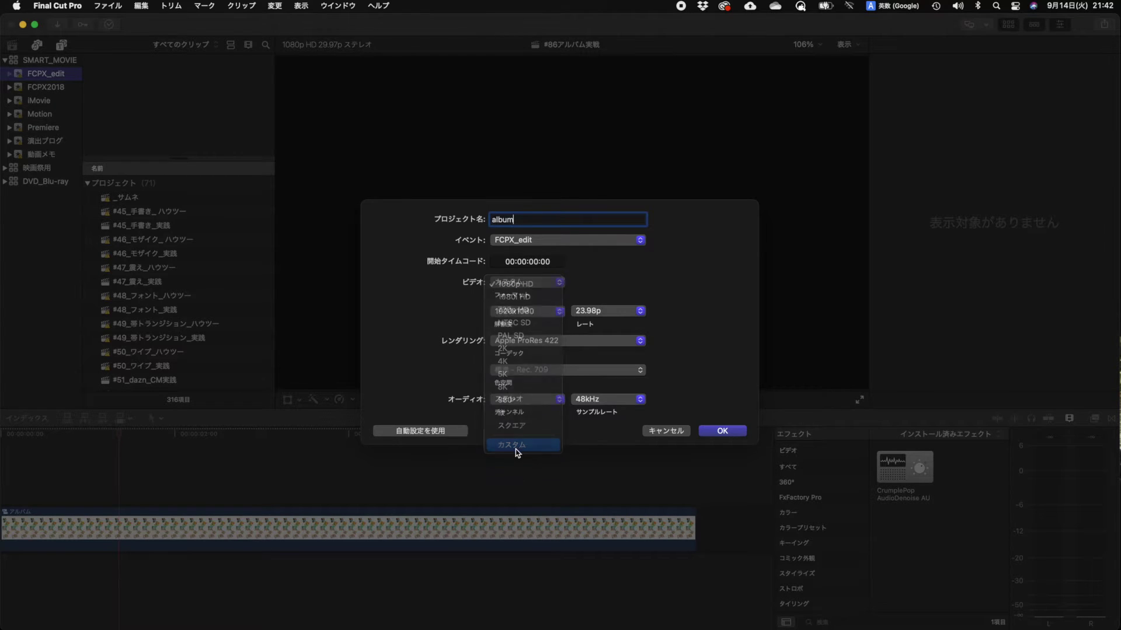
double_click(512, 298)
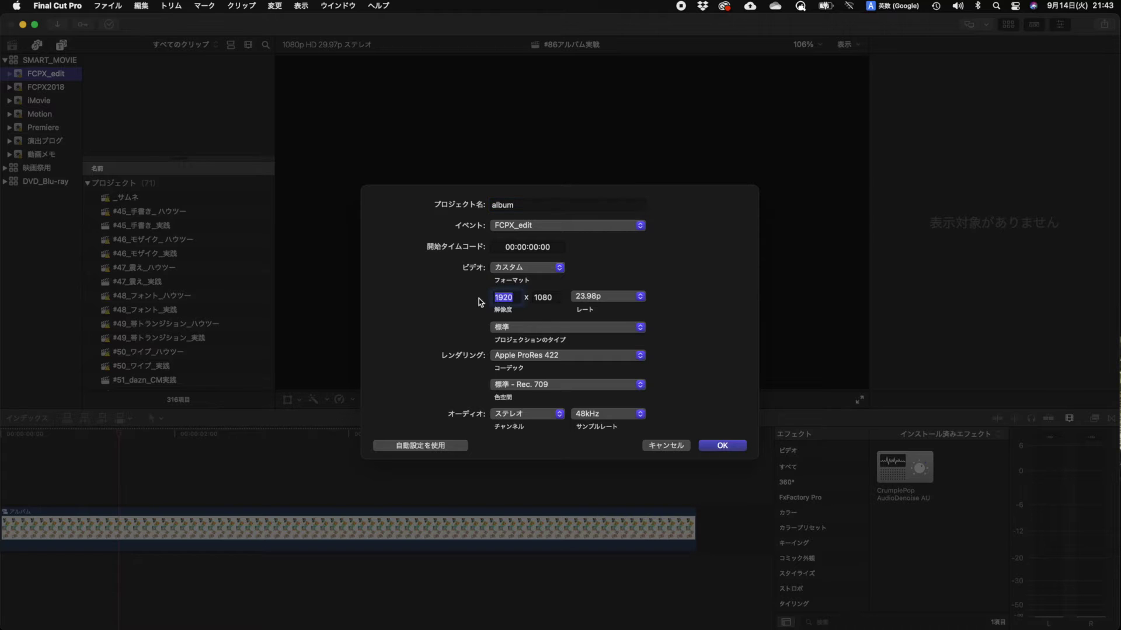
double_click(538, 298)
type("5000")
left_click(608, 297)
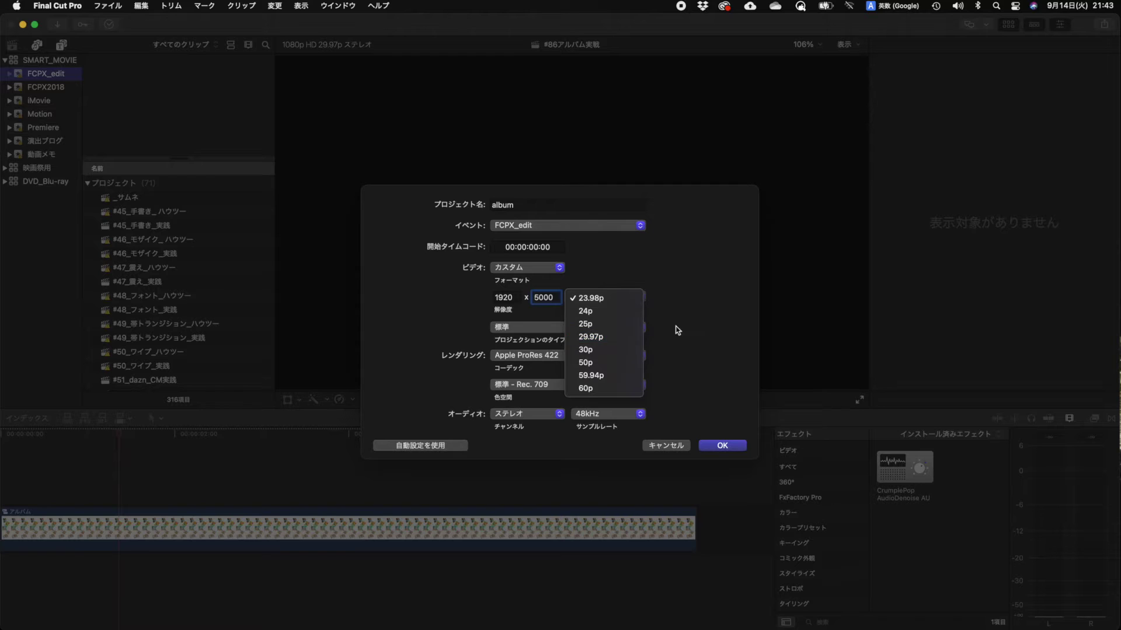
left_click(614, 345)
left_click_drag(555, 297, 524, 300)
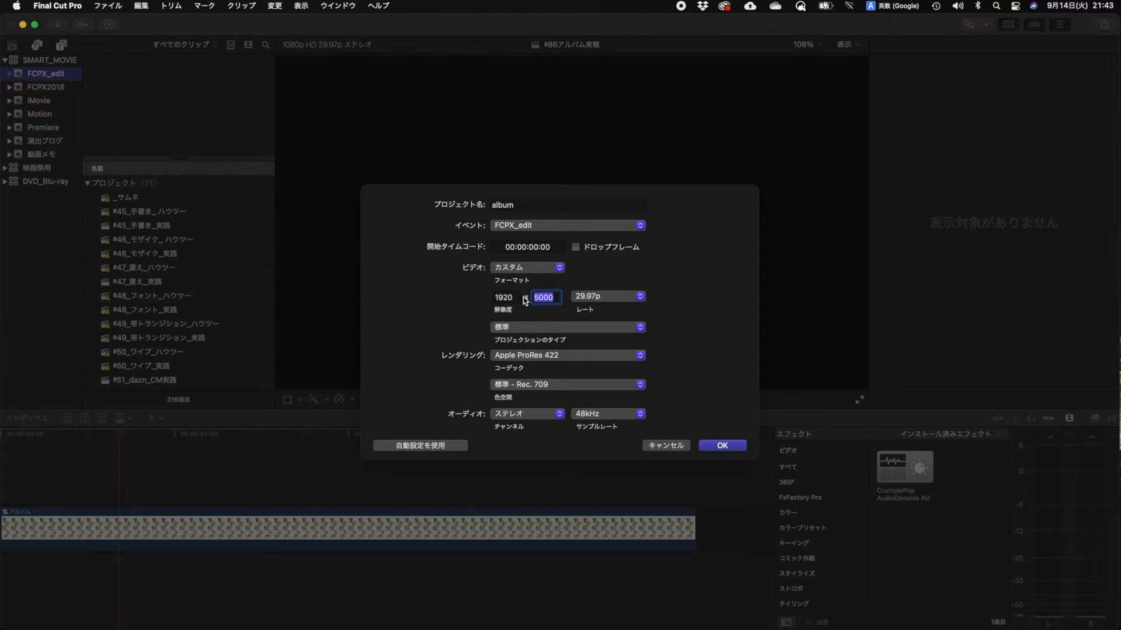
left_click(567, 357)
left_click(584, 340)
left_click(726, 447)
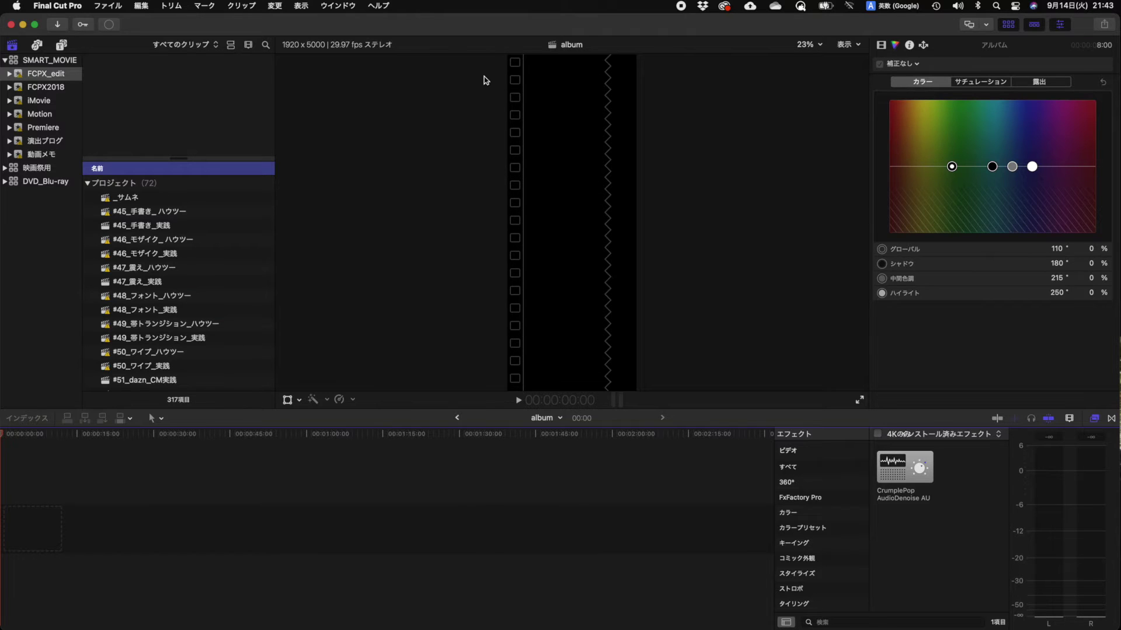
Step: Paste the clips into the album timeline, delete paper_00104, and skim through the hamster clips
left_click(23, 437)
key("cmd+v")
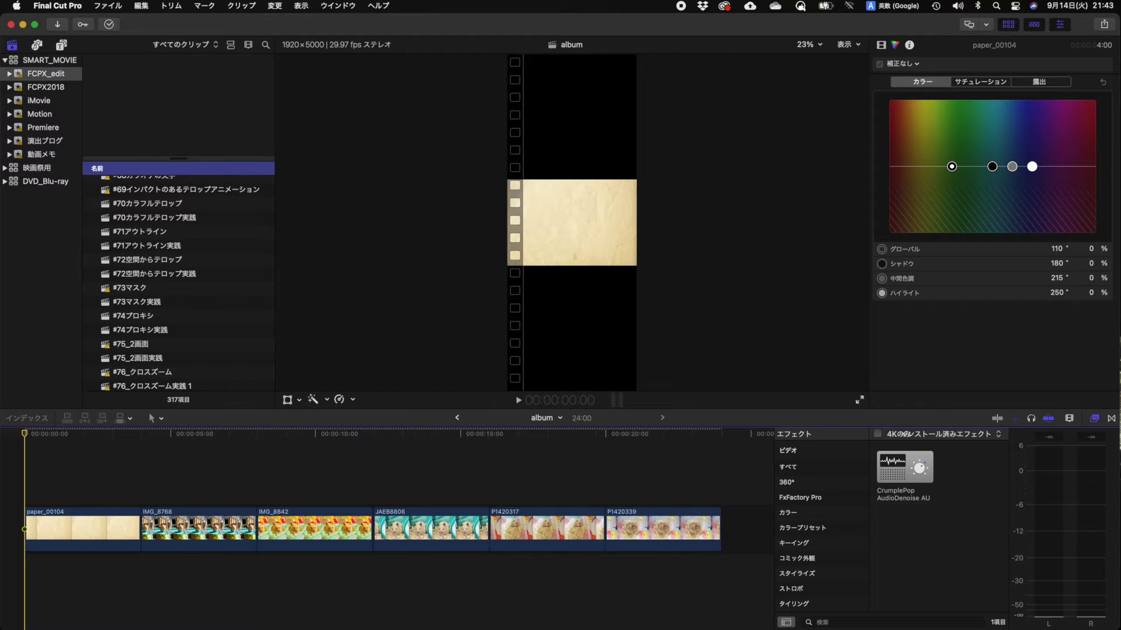
left_click(83, 531)
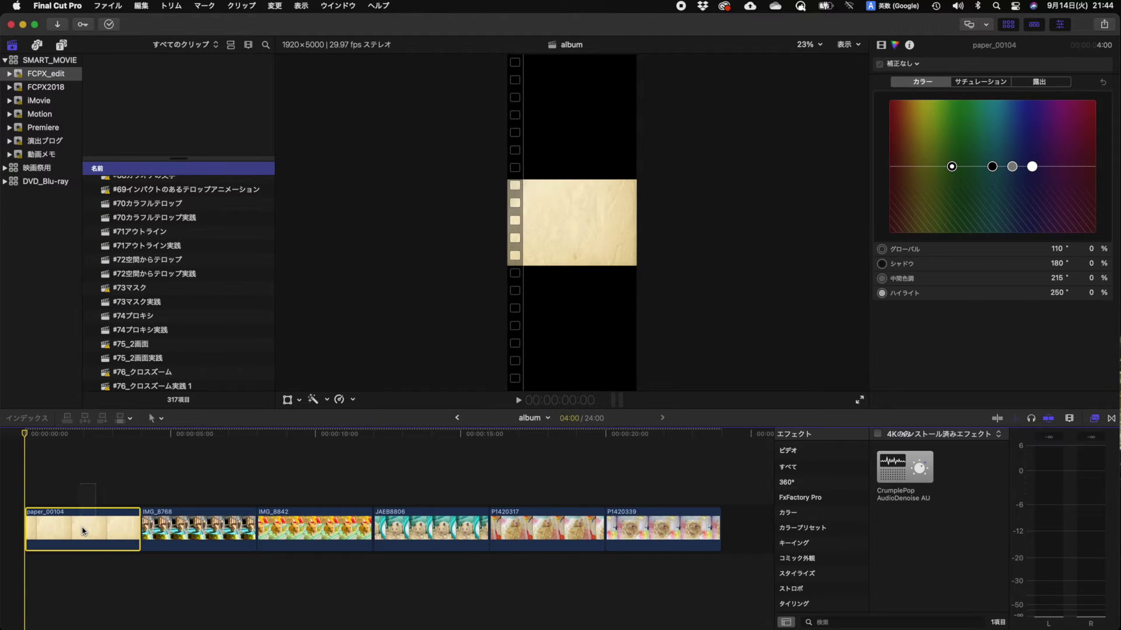
key("Delete")
left_click_drag(58, 433, 361, 433)
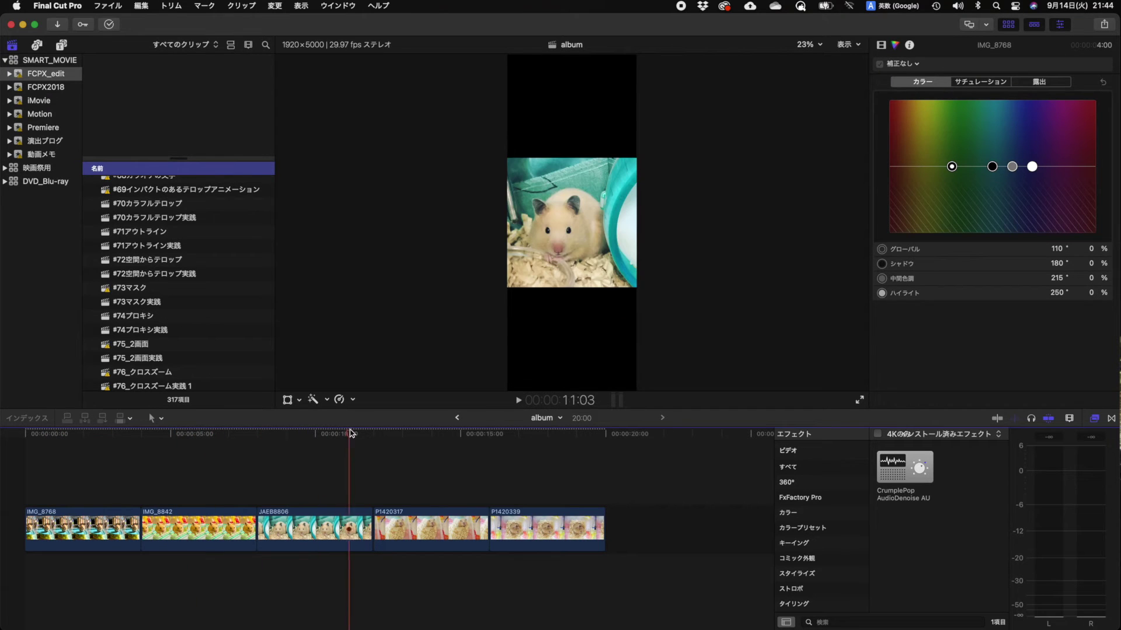
left_click_drag(362, 433, 493, 433)
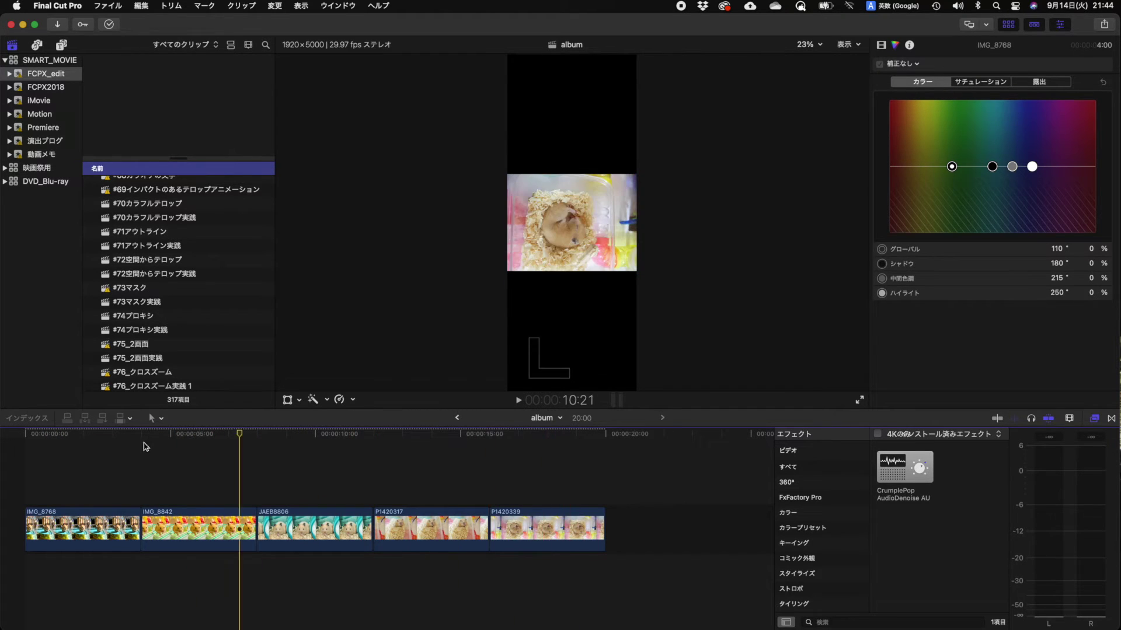
key("Home")
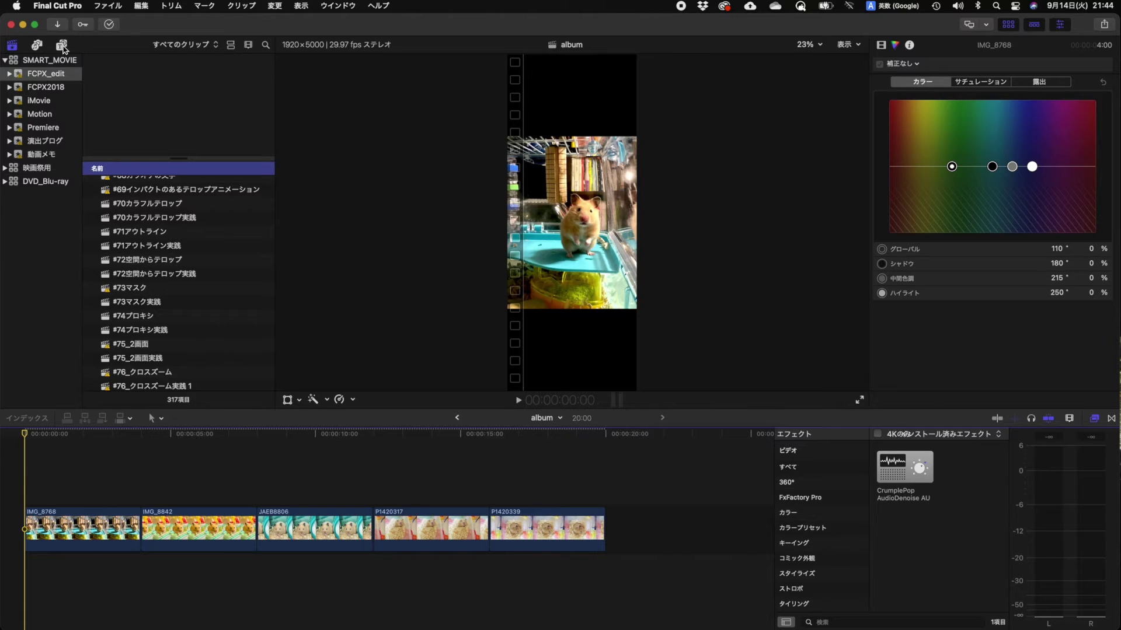
Step: Preview the ペーパー (Paper) generator in the Titles and Generators browser
left_click(61, 45)
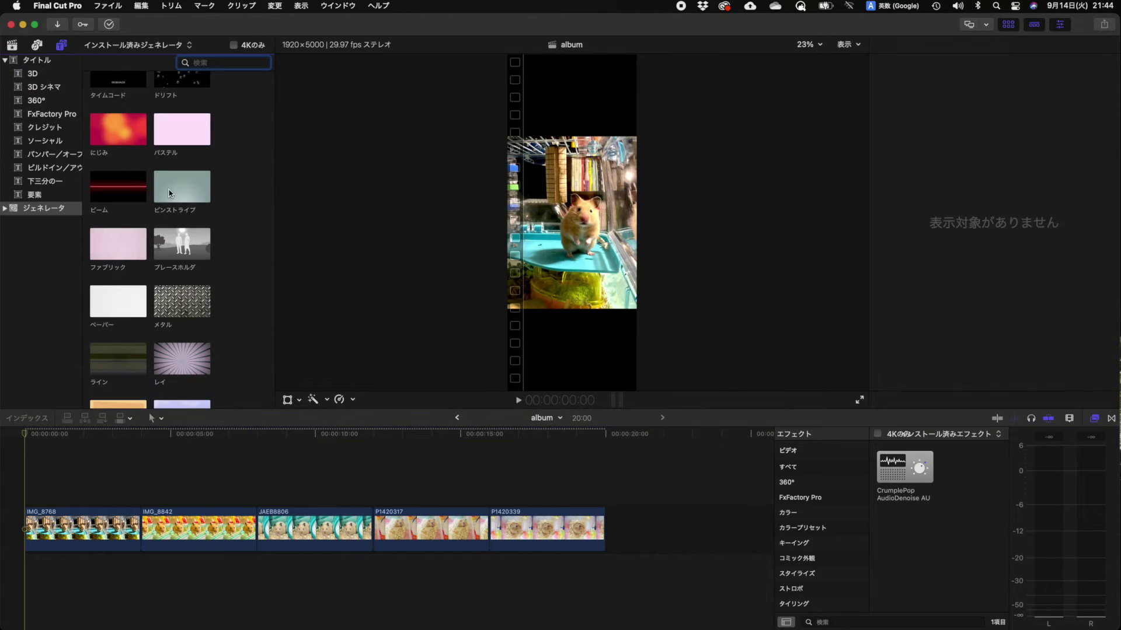
scroll(170, 192, "up", 1)
left_click(115, 320)
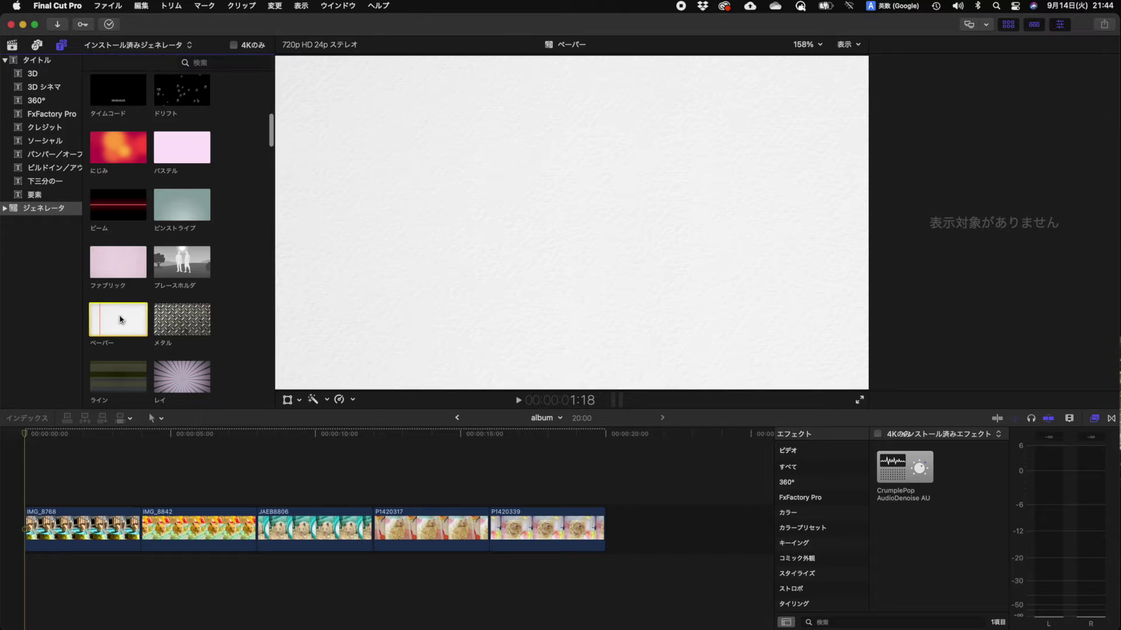
Step: Insert the Paper generator at the start of the album timeline
key("s")
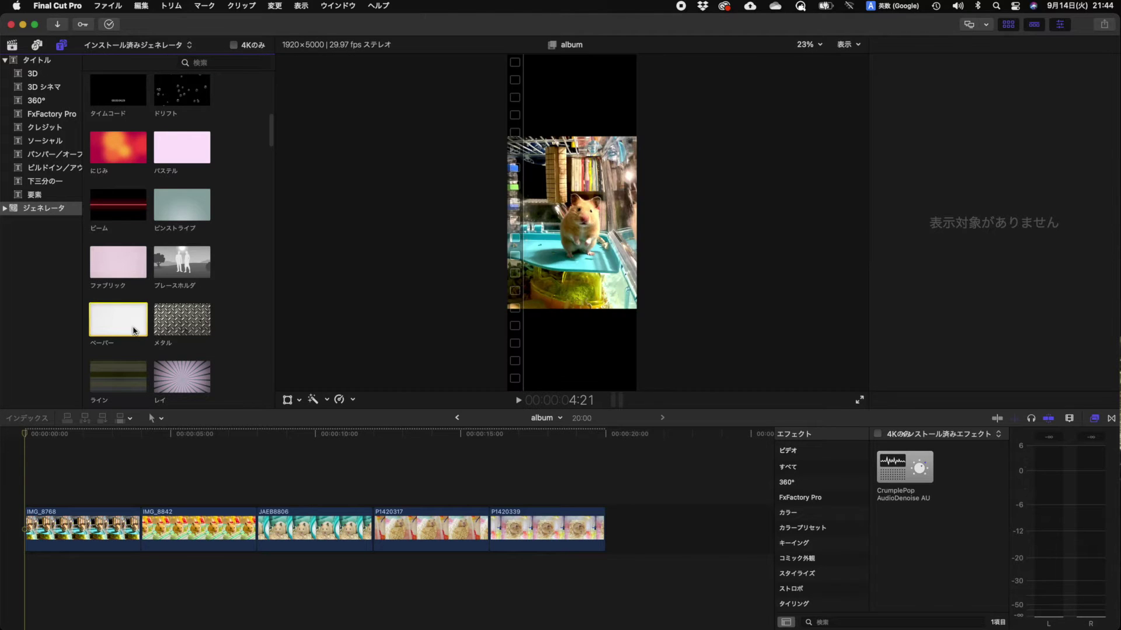
left_click_drag(132, 331, 29, 532)
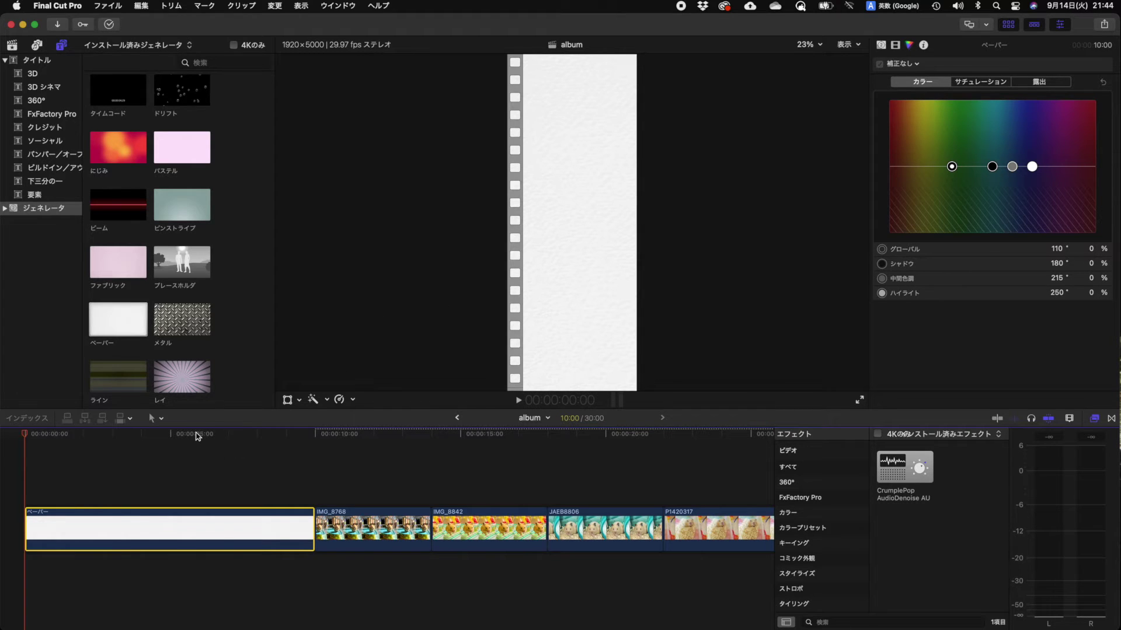
left_click_drag(197, 437, 281, 436)
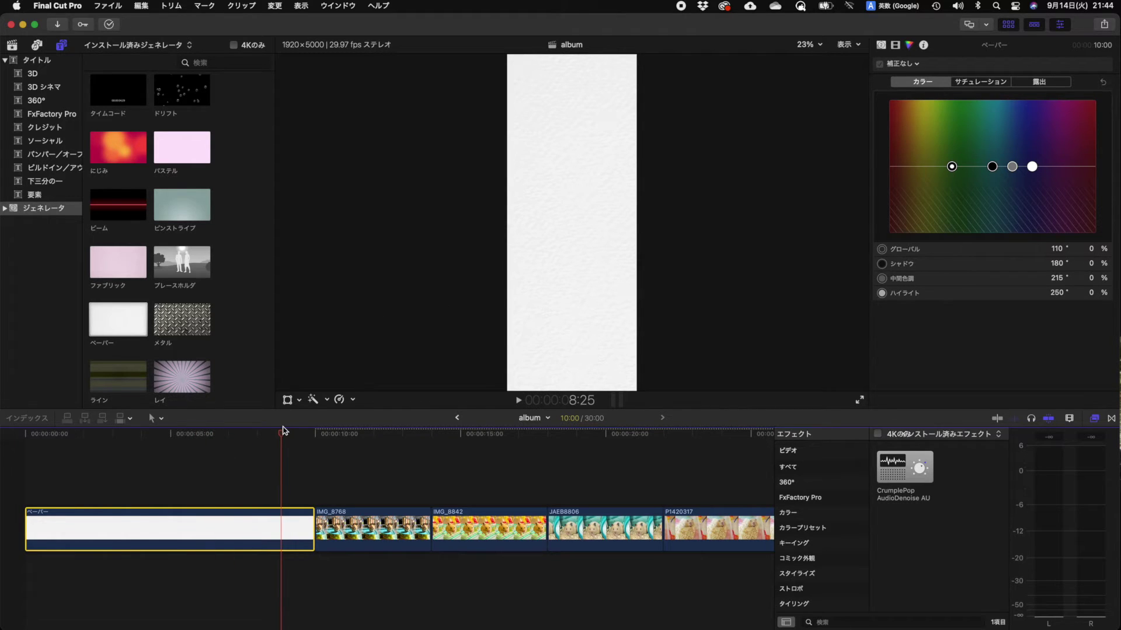
left_click_drag(282, 431, 255, 432)
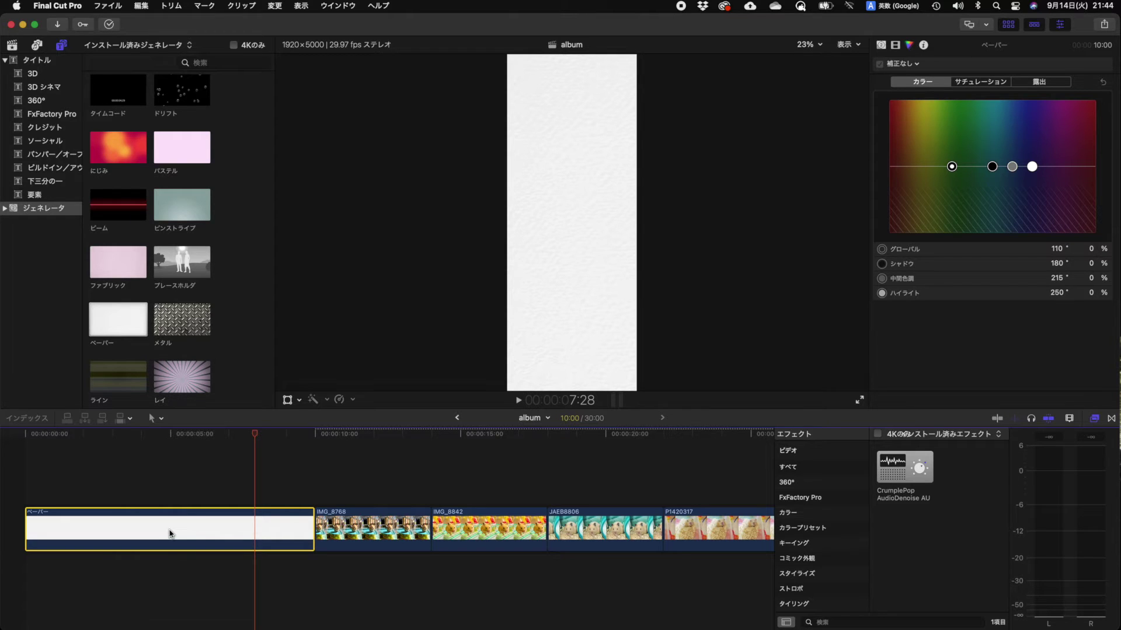
Step: Put the playhead at 8:00, blade the paper clip there, and delete the leftover piece
left_click(567, 401)
key("BackSpace")
type("220")
key("Return")
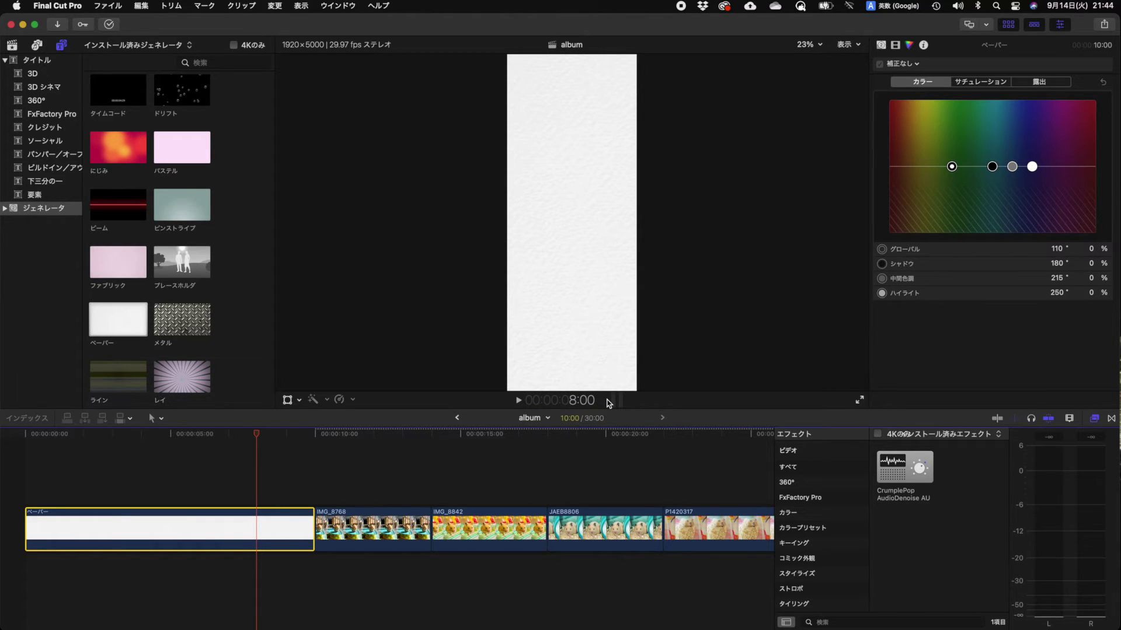
key("cmd+b")
left_click(279, 512)
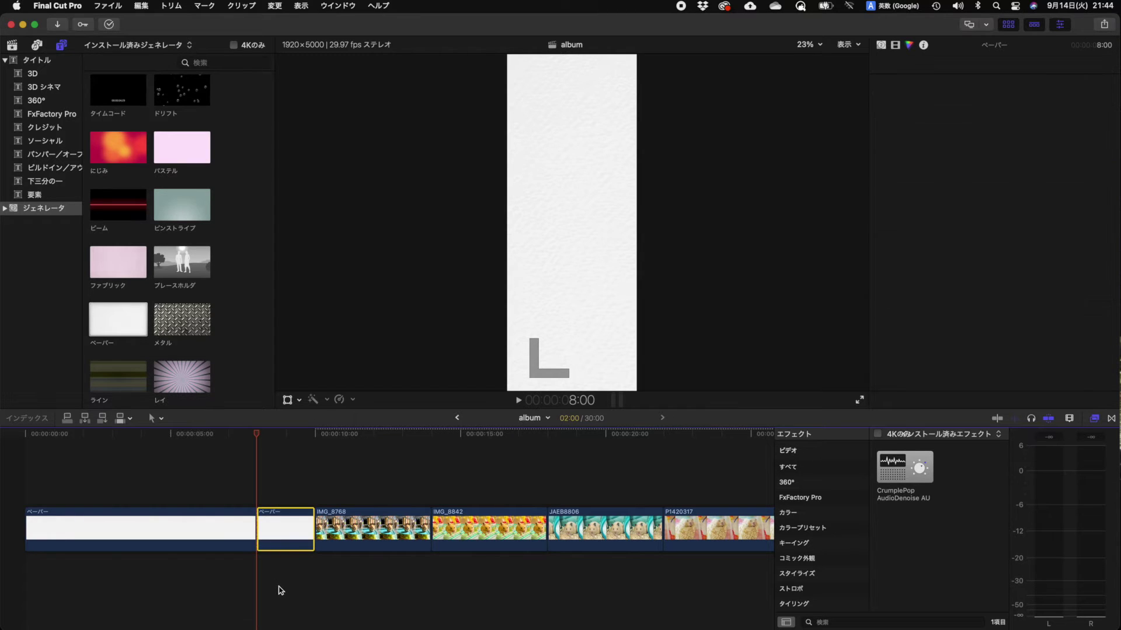
key("Delete")
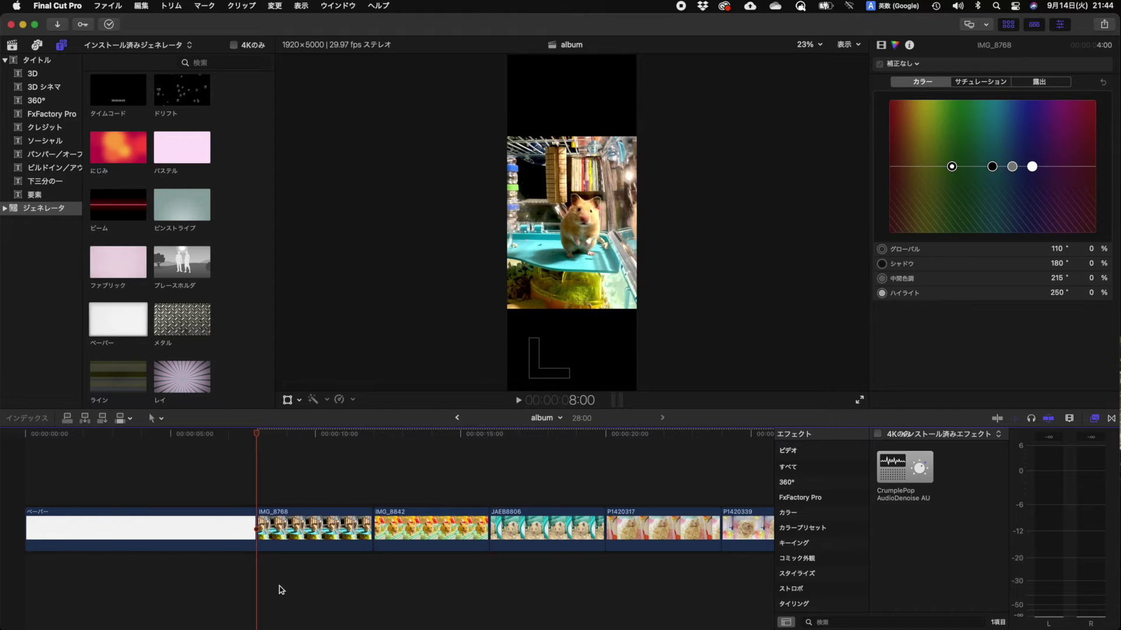
Step: Layer IMG_8768 above the paper, scaled to 40% and placed at the top-left
mouse_move(323, 546)
left_mouse_down()
mouse_move(82, 498)
mouse_move(91, 463)
mouse_move(255, 467)
left_mouse_up()
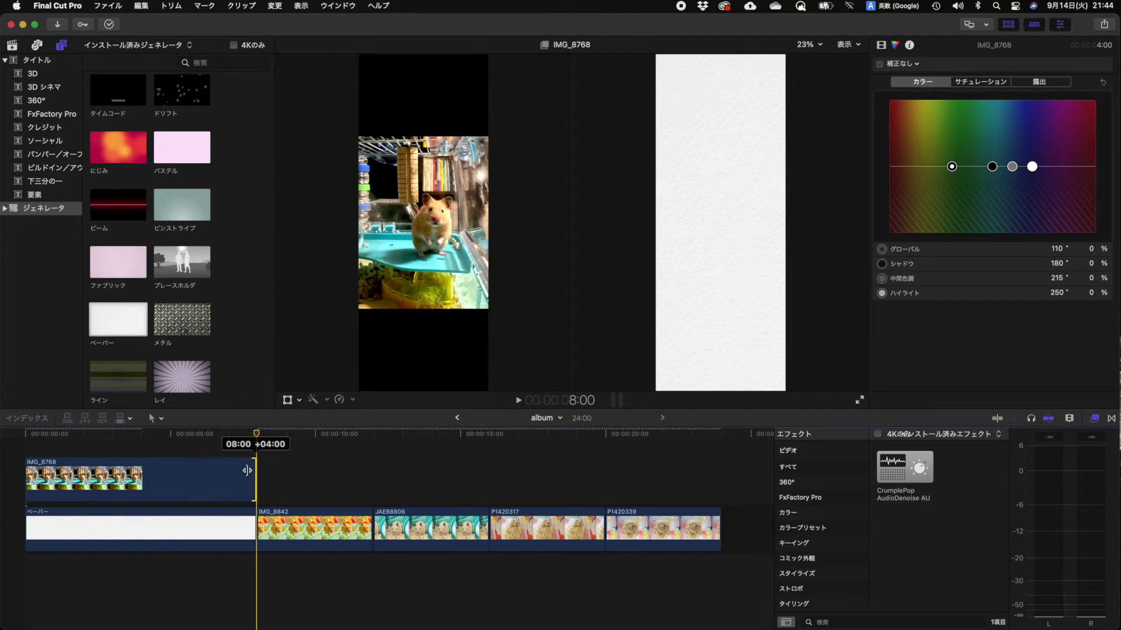
left_click(81, 435)
left_click(150, 489)
left_click(288, 401)
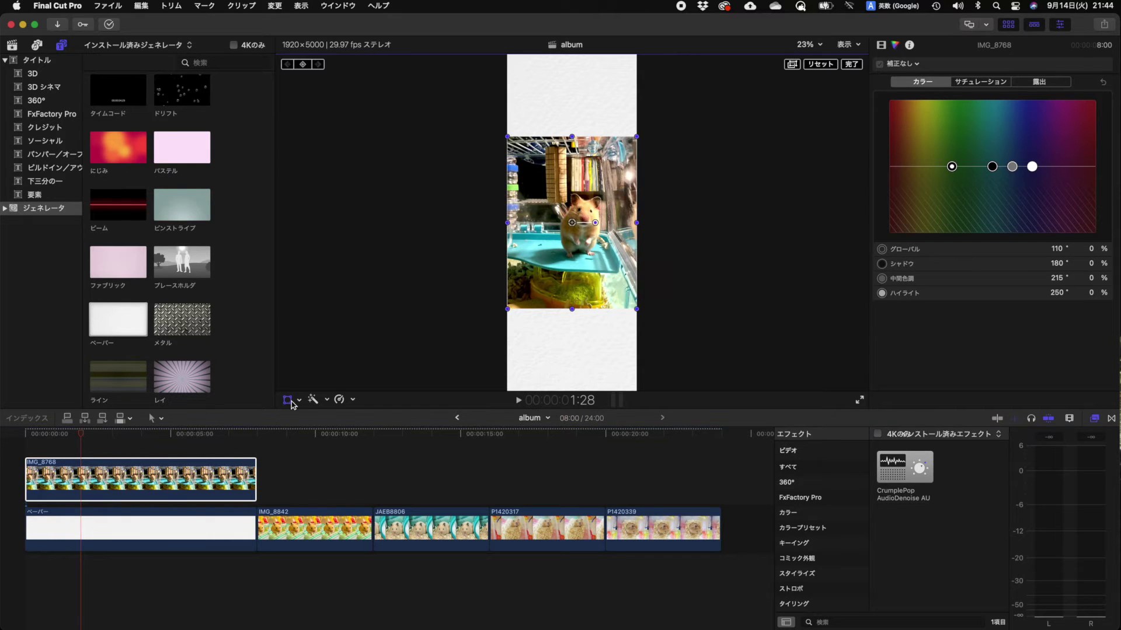
left_click(880, 47)
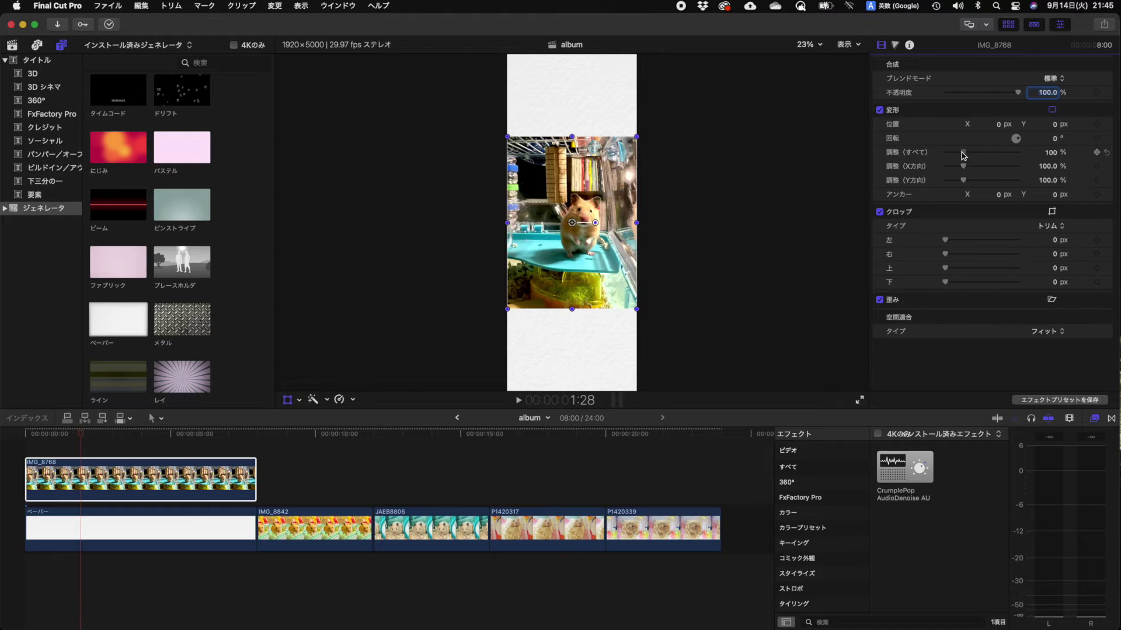
left_click_drag(975, 154, 953, 154)
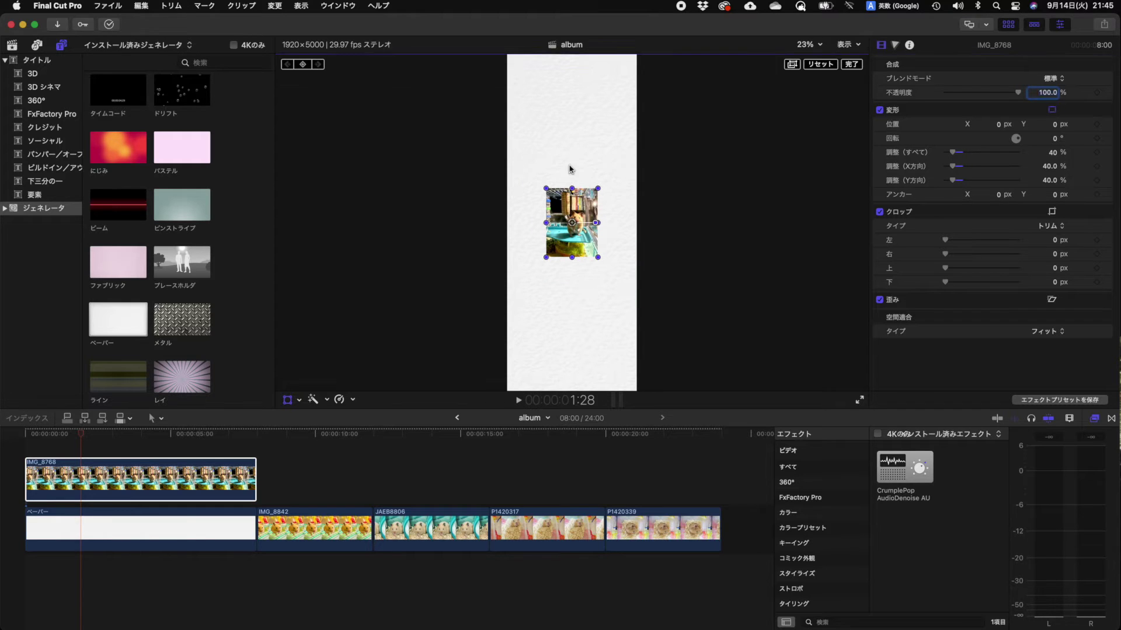
left_click_drag(570, 208, 545, 92)
left_click(287, 399)
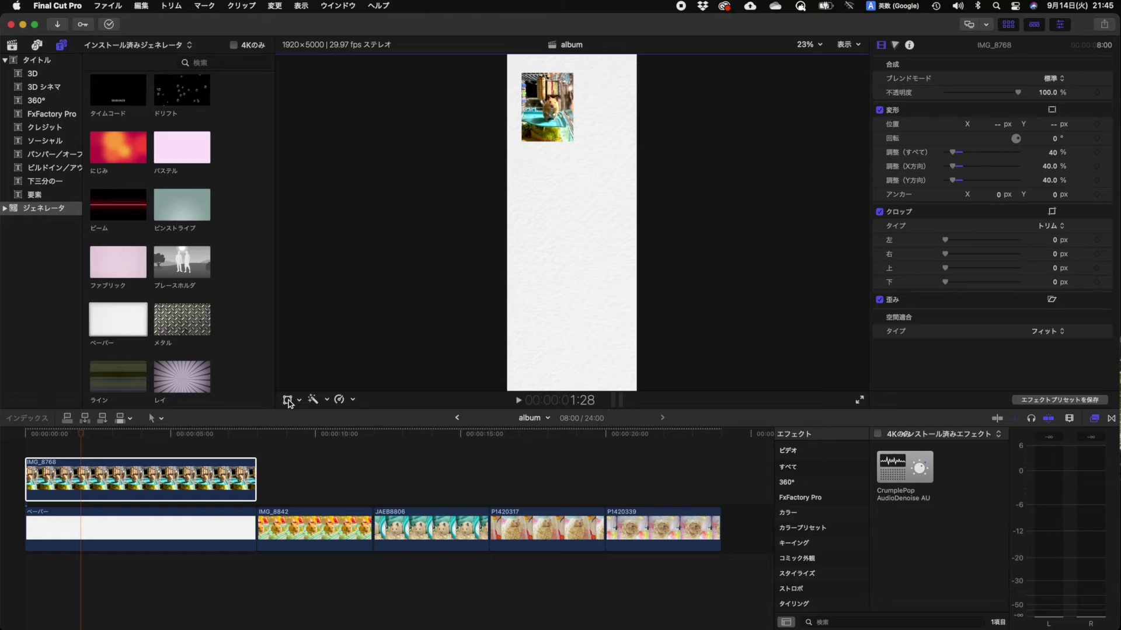
Step: Tilt IMG_8768 to 12° and fine-tune its size and position, then lift IMG_8842 out of the main sequence
left_click(288, 400)
left_click_drag(562, 94, 566, 102)
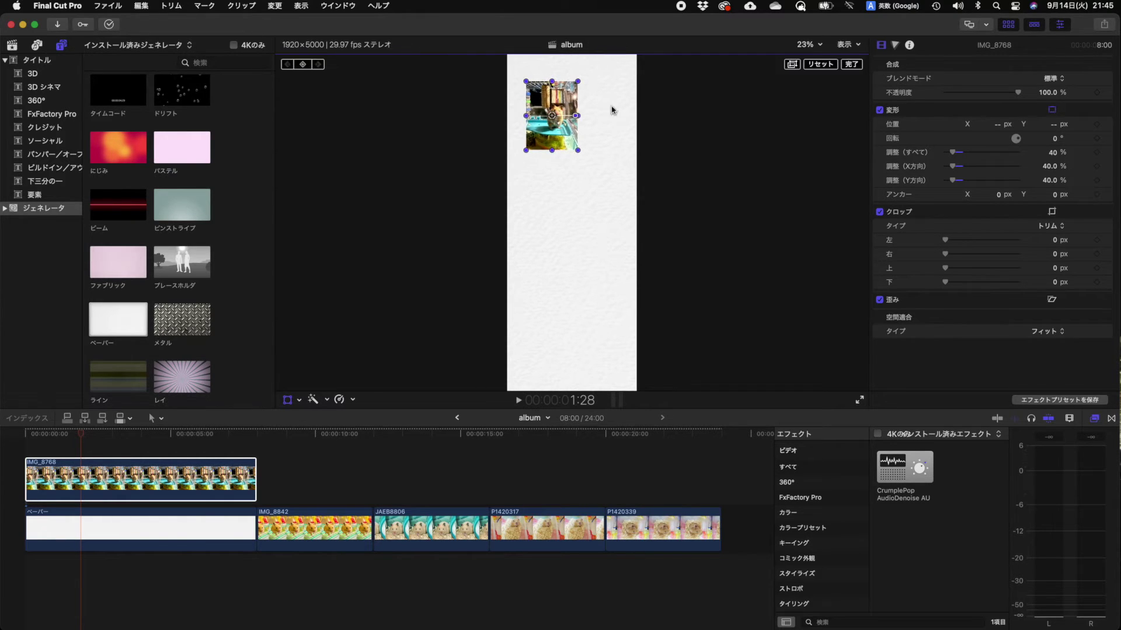
left_click_drag(1054, 138, 1058, 133)
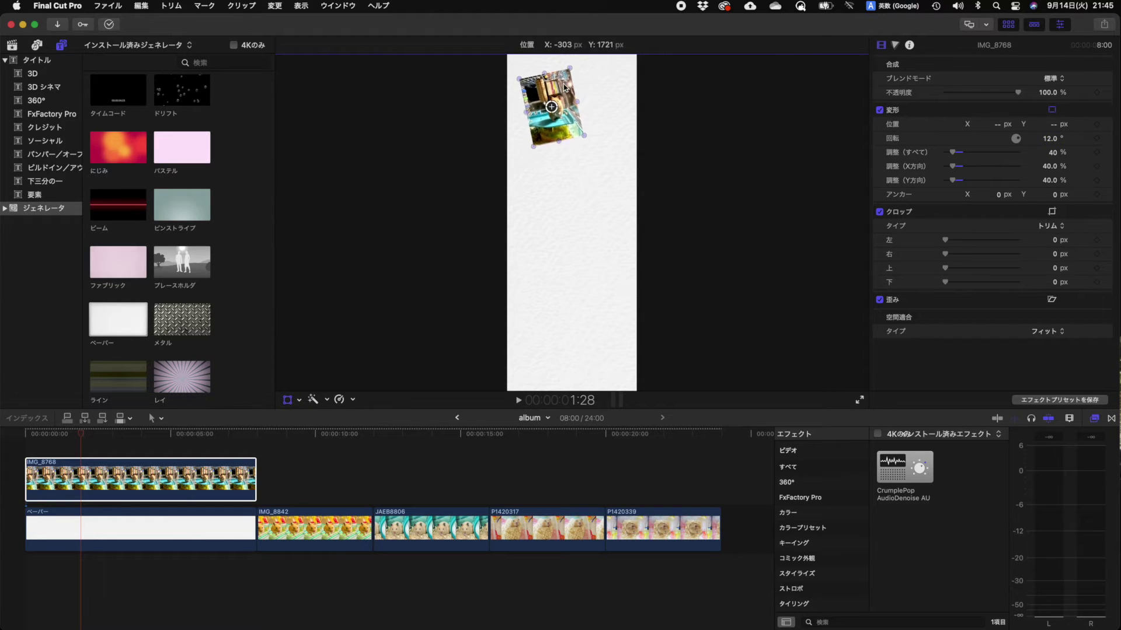
left_click_drag(570, 77, 559, 91)
mouse_move(315, 528)
left_mouse_down()
mouse_move(67, 457)
mouse_move(340, 554)
left_mouse_up()
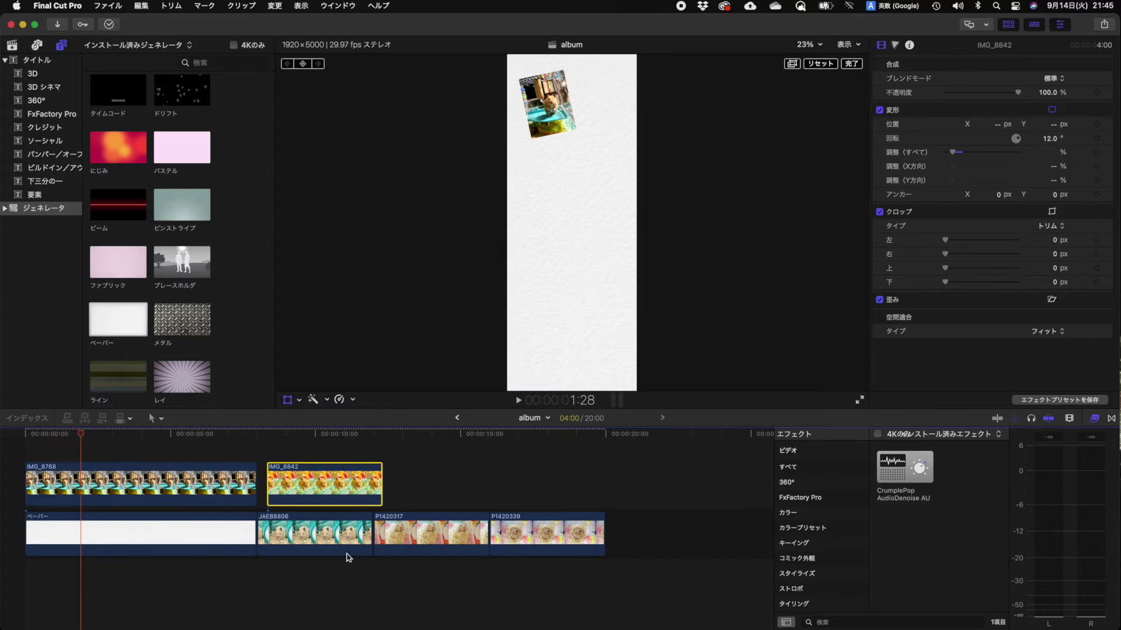
Step: Connect IMG_8842 at the start for 8 seconds, scaled to about 32%, tilted −28° beside IMG_8768
mouse_move(285, 477)
left_mouse_down()
mouse_move(162, 447)
mouse_move(75, 447)
left_mouse_up()
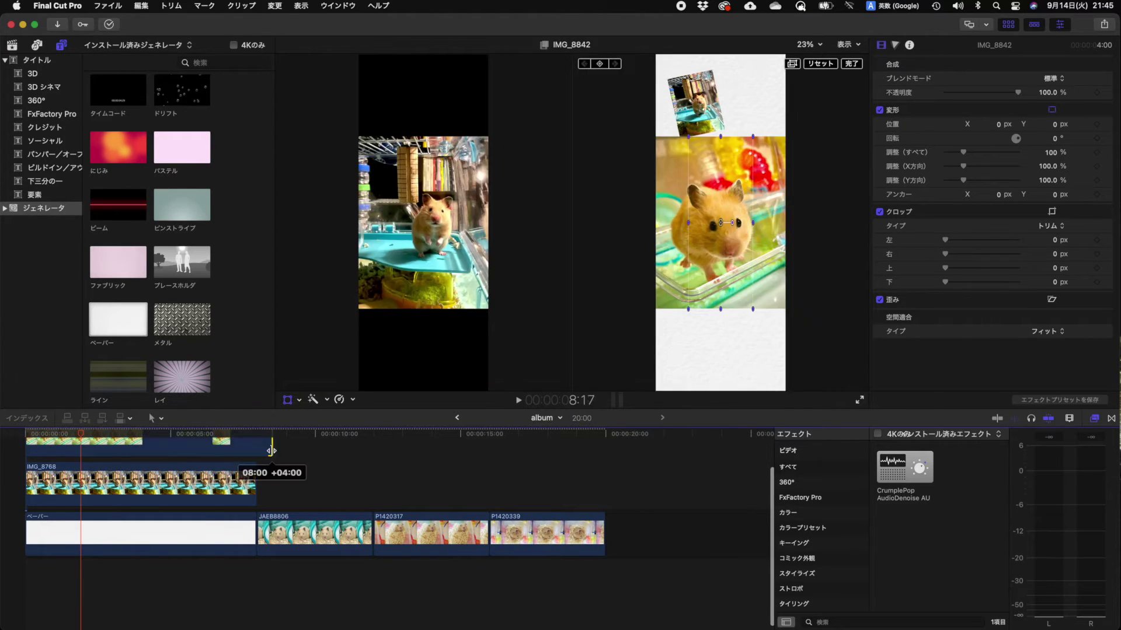
left_click_drag(137, 447, 255, 447)
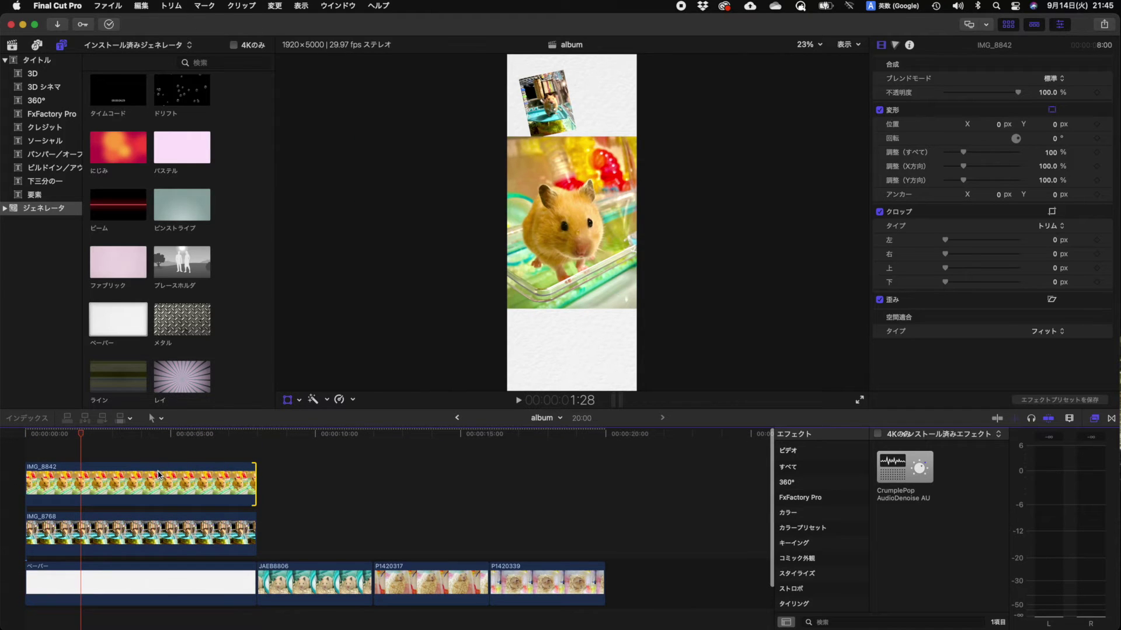
left_click(186, 479)
mouse_move(636, 137)
left_mouse_down()
mouse_move(597, 189)
mouse_move(612, 116)
left_mouse_up()
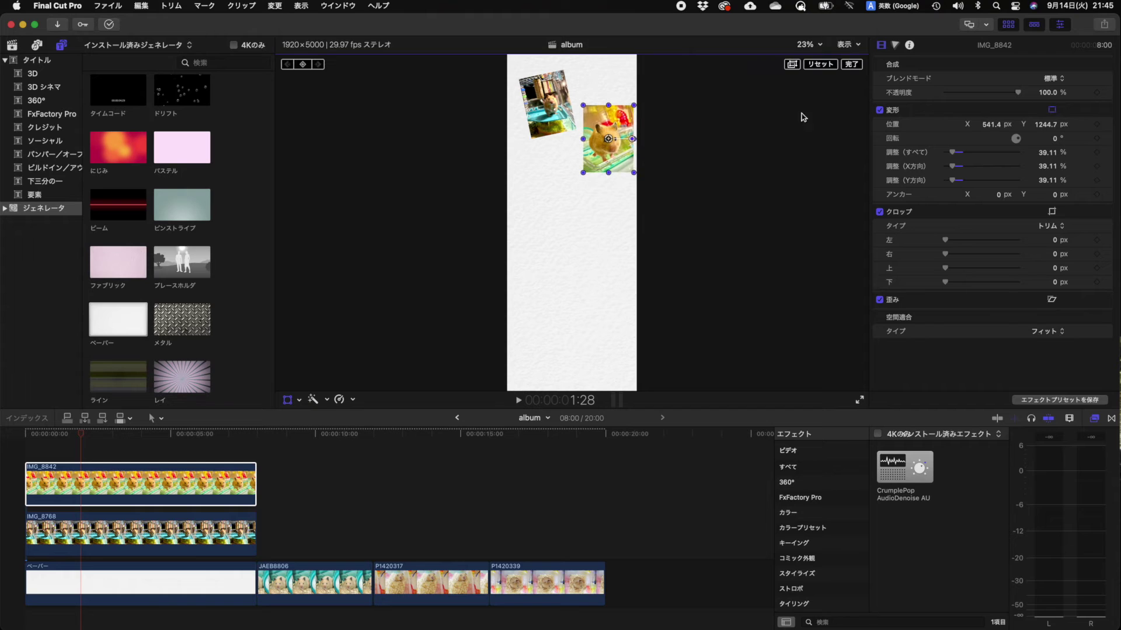
left_click_drag(1053, 138, 1030, 138)
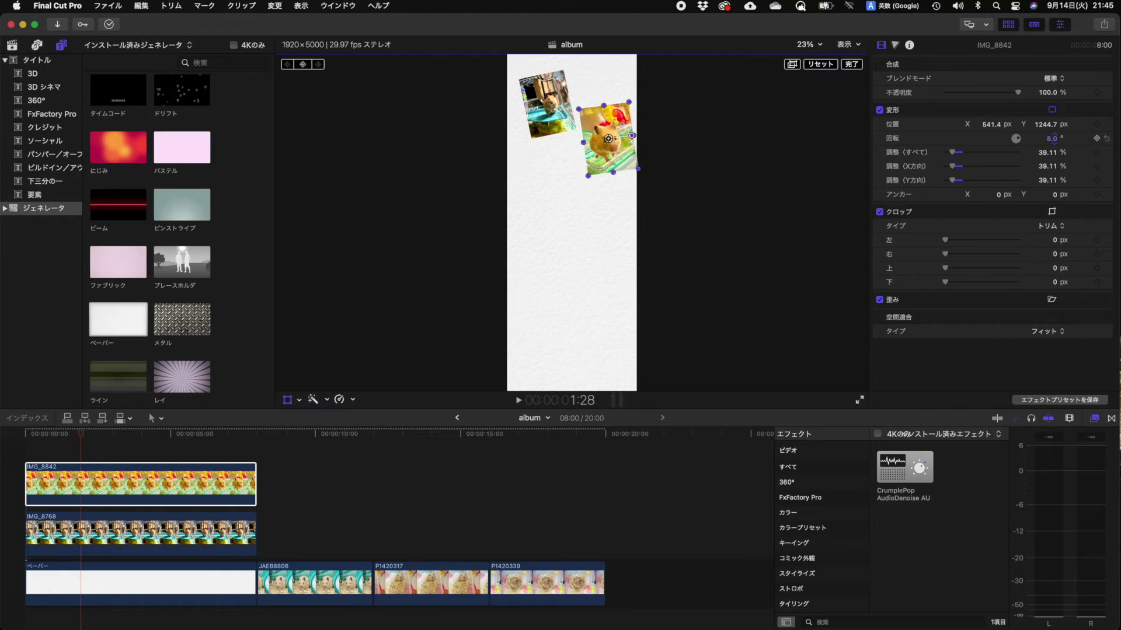
mouse_move(607, 106)
left_mouse_down()
mouse_move(609, 125)
mouse_move(587, 115)
mouse_move(592, 97)
left_mouse_up()
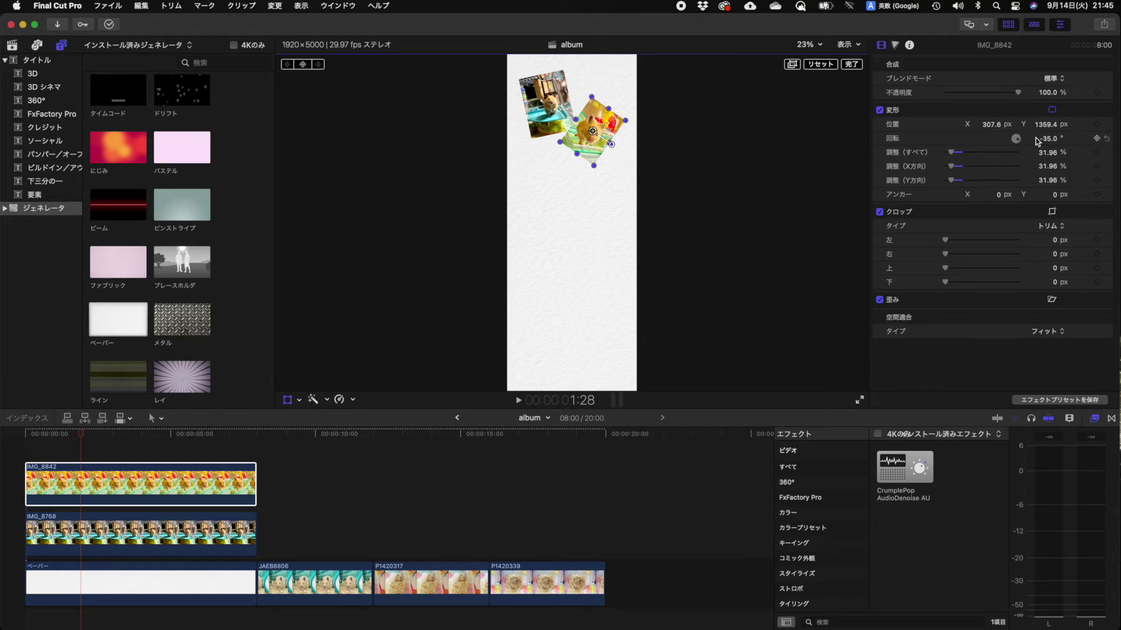
left_click_drag(1048, 140, 1053, 138)
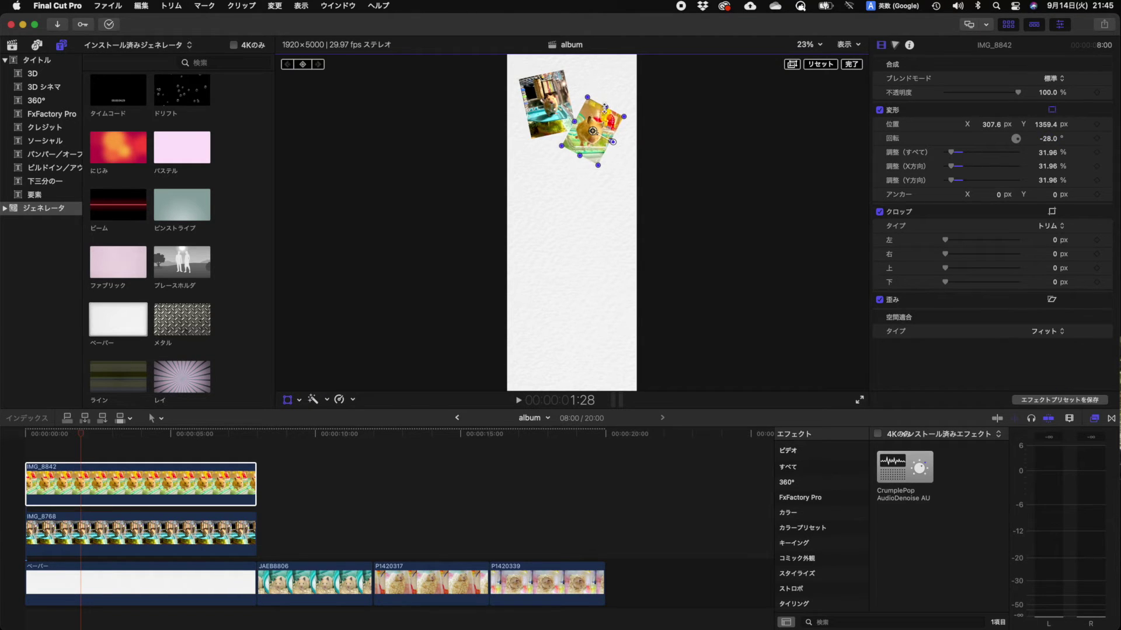
left_click_drag(622, 117, 615, 129)
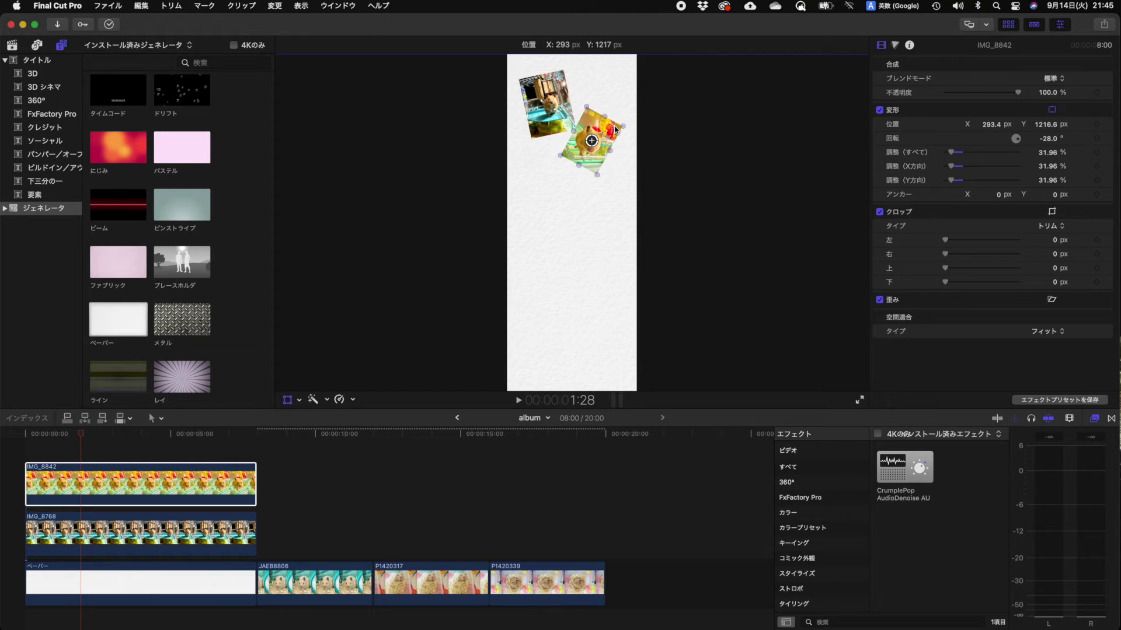
Step: Lift JAEB8806 from the main sequence onto the top layer
left_click(288, 575)
key("Delete")
left_click_drag(70, 485, 42, 442)
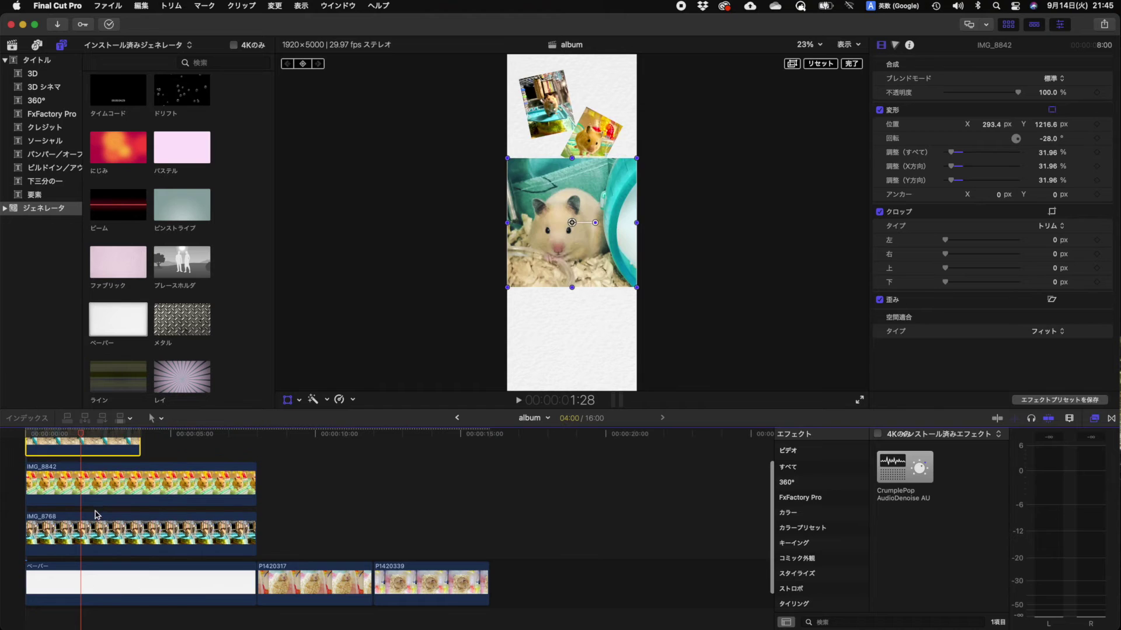
Step: Extend JAEB8806 to 8 seconds and shrink it to about half size
key("super+z")
left_click_drag(139, 468, 256, 467)
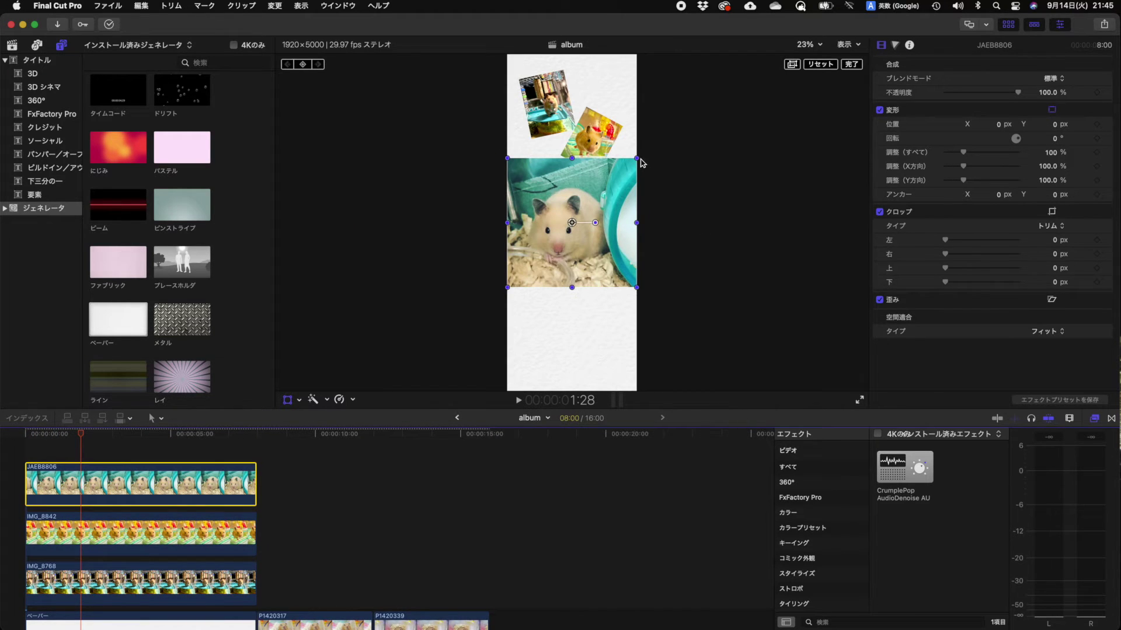
mouse_move(637, 160)
left_mouse_down()
mouse_move(579, 209)
mouse_move(556, 196)
left_mouse_up()
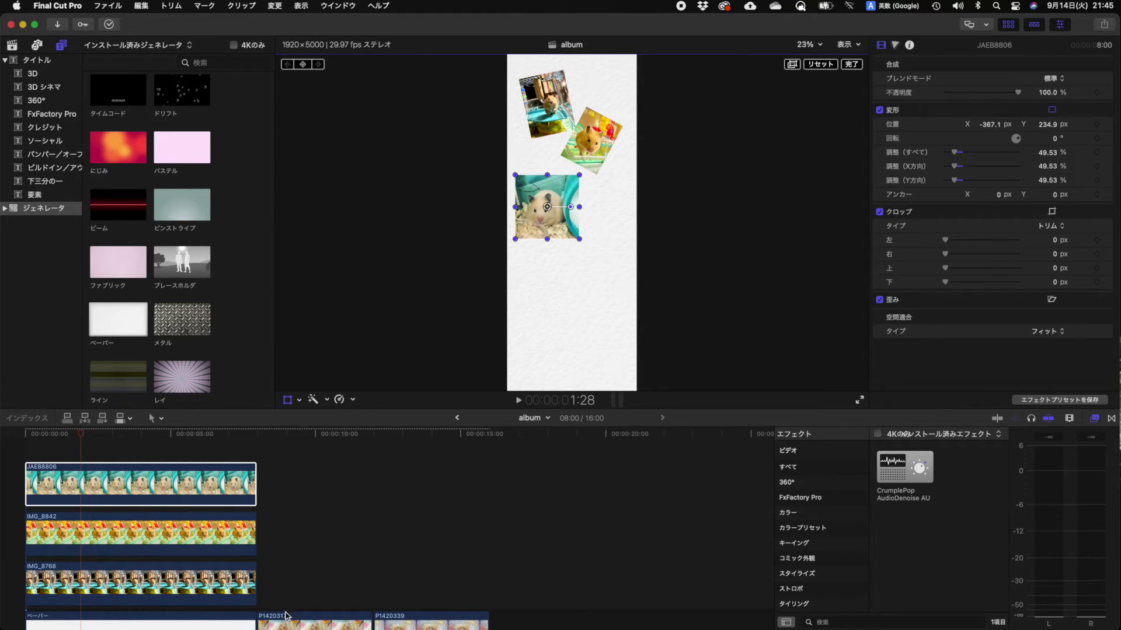
Step: Layer P1420317 above JAEB8806 at about 46%, tilted −19.7°, then lift P1420339 to the top layer
left_click_drag(286, 616, 96, 518)
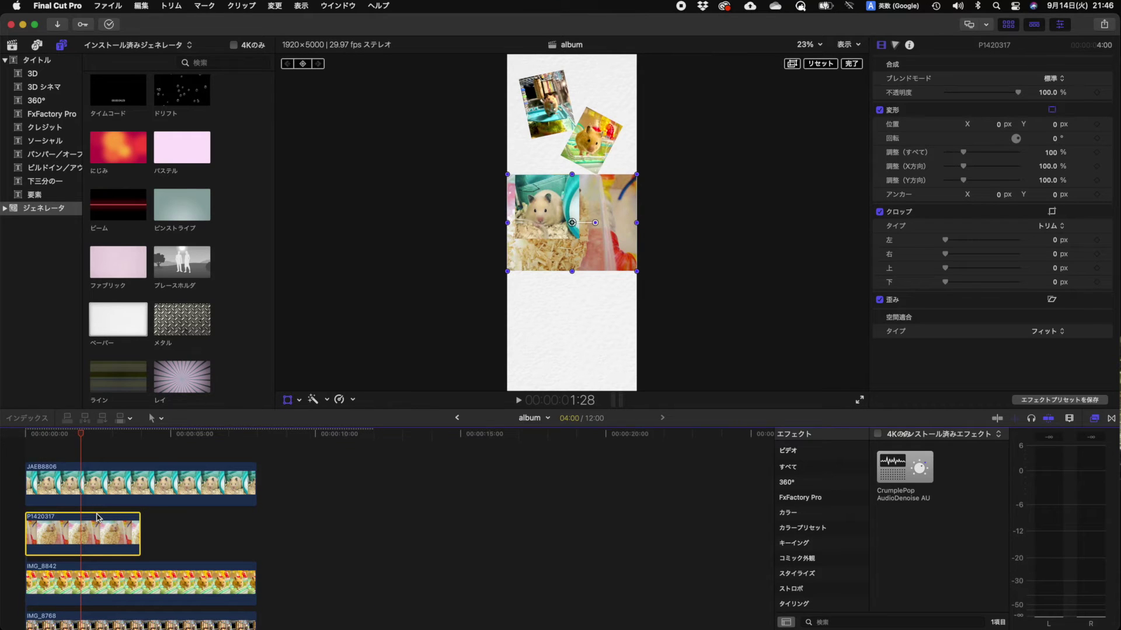
mouse_move(97, 518)
left_mouse_down()
mouse_move(98, 468)
mouse_move(255, 473)
left_mouse_up()
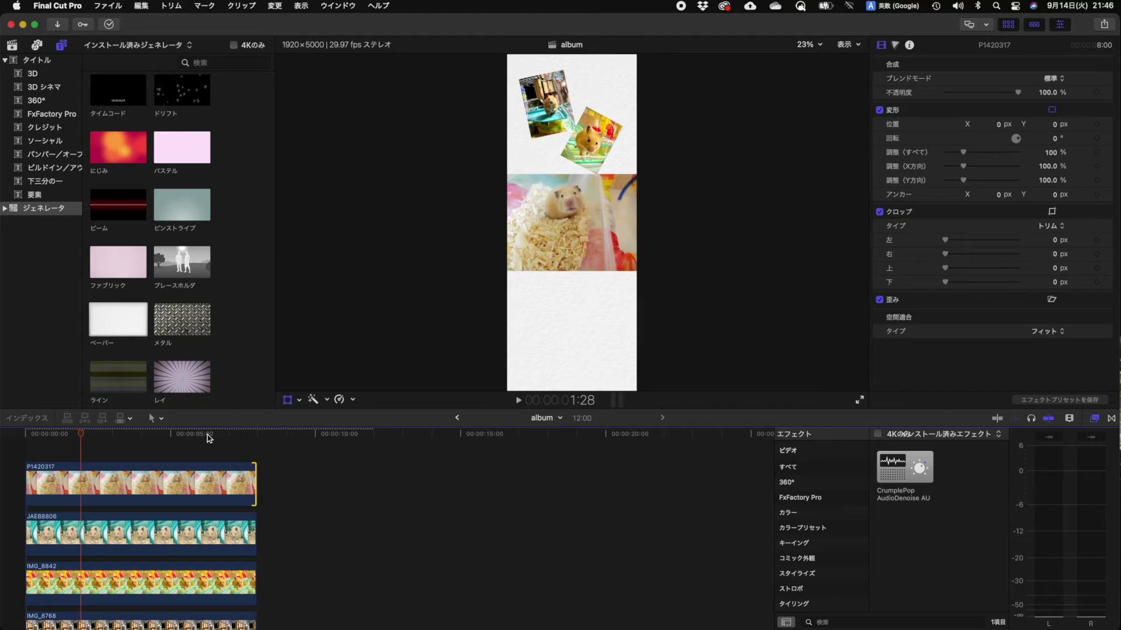
left_click(149, 487)
scroll(164, 488, "right", 2)
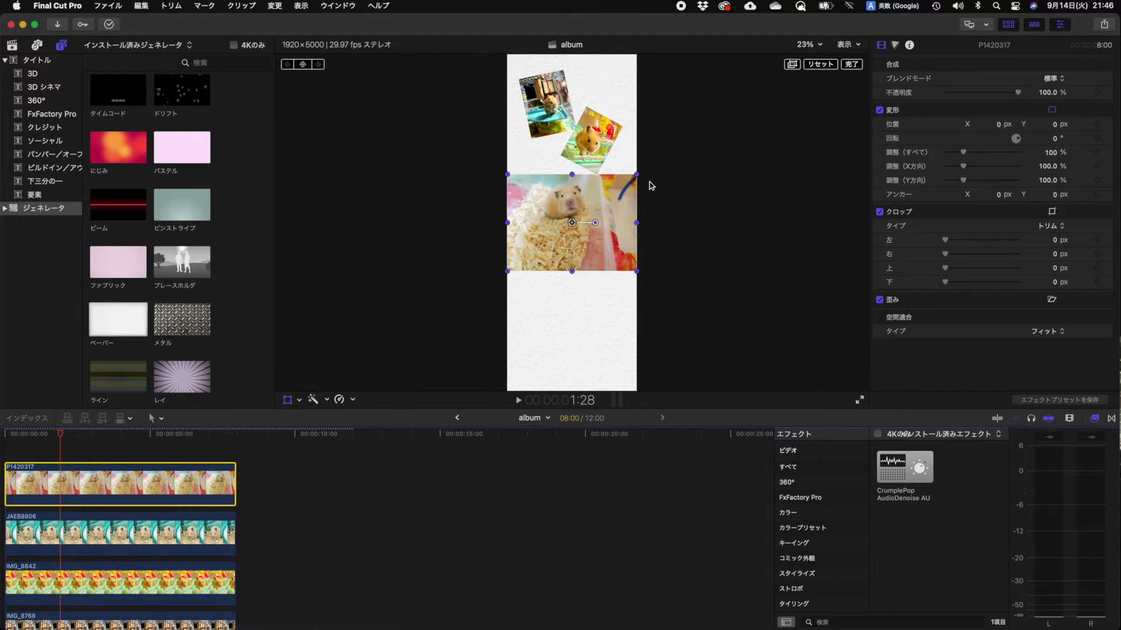
left_click_drag(638, 175, 590, 199)
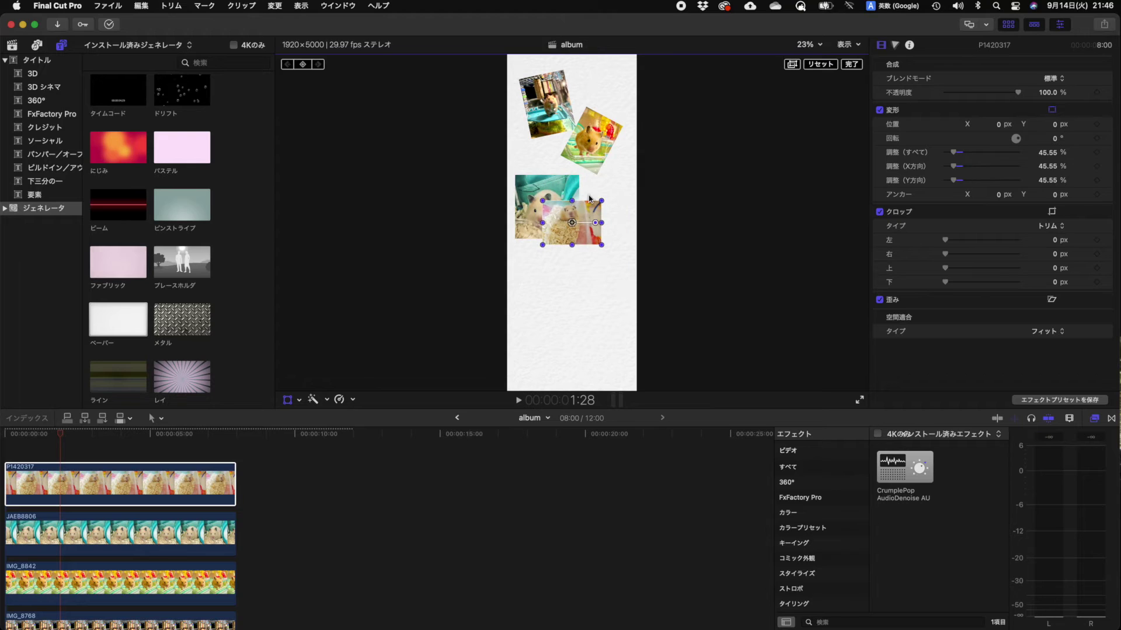
mouse_move(595, 223)
left_mouse_down()
mouse_move(623, 233)
mouse_move(603, 240)
mouse_move(610, 258)
left_mouse_up()
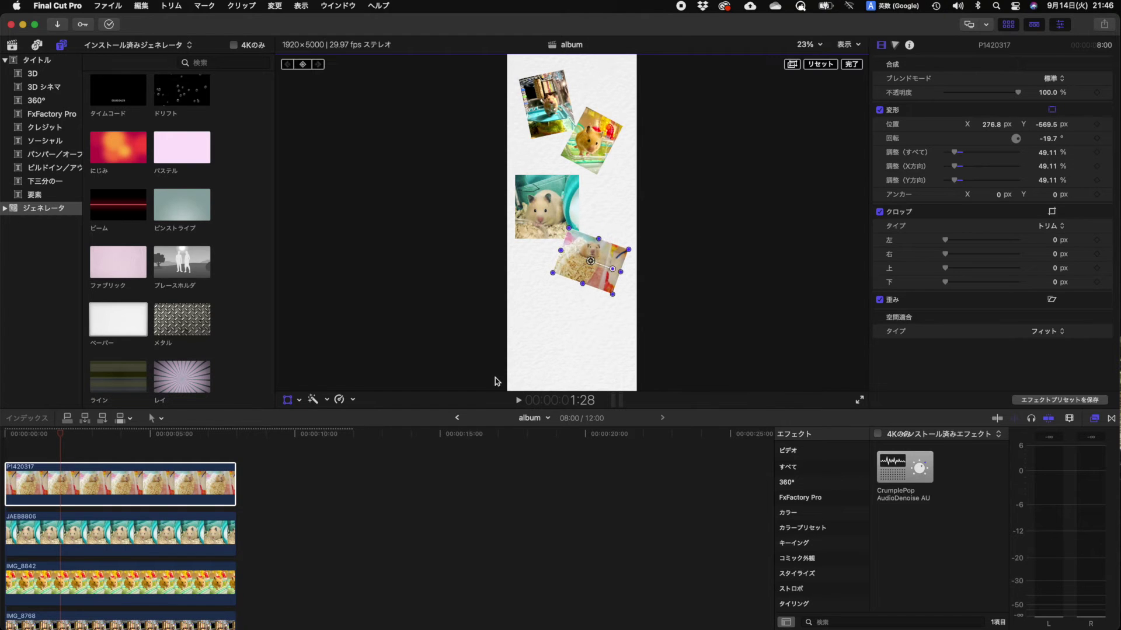
scroll(344, 560, "down", 5)
mouse_move(295, 540)
left_mouse_down()
mouse_move(85, 522)
mouse_move(53, 448)
left_mouse_up()
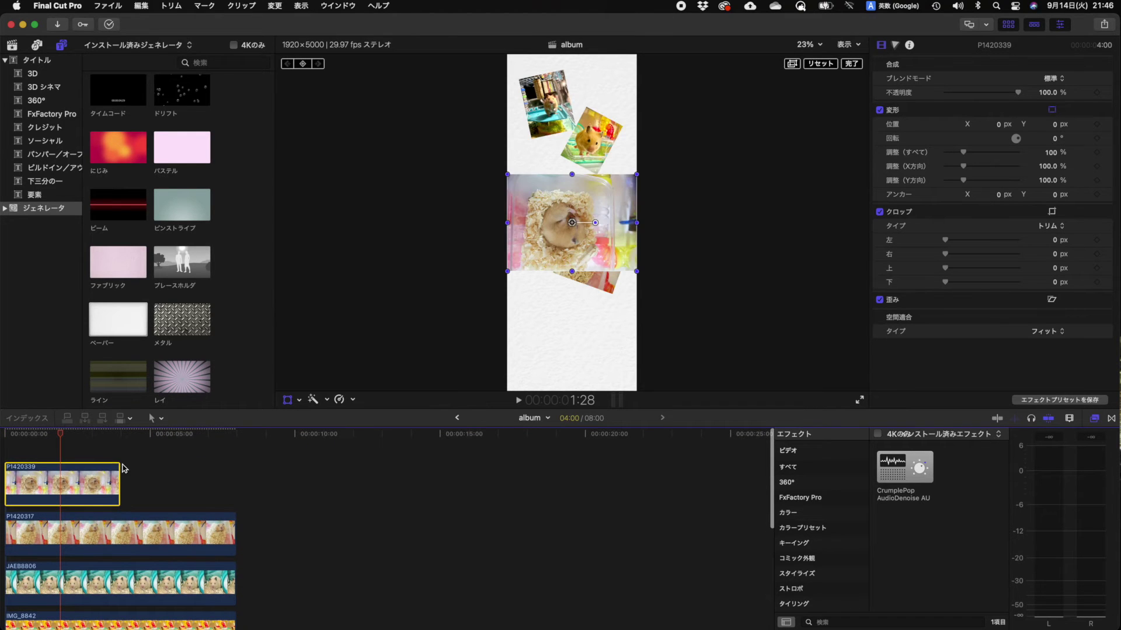
Step: Extend P1420339 to 8 seconds, scale it to 64.82%, tilt it 159.2°, and move it lower
left_click_drag(118, 471, 235, 471)
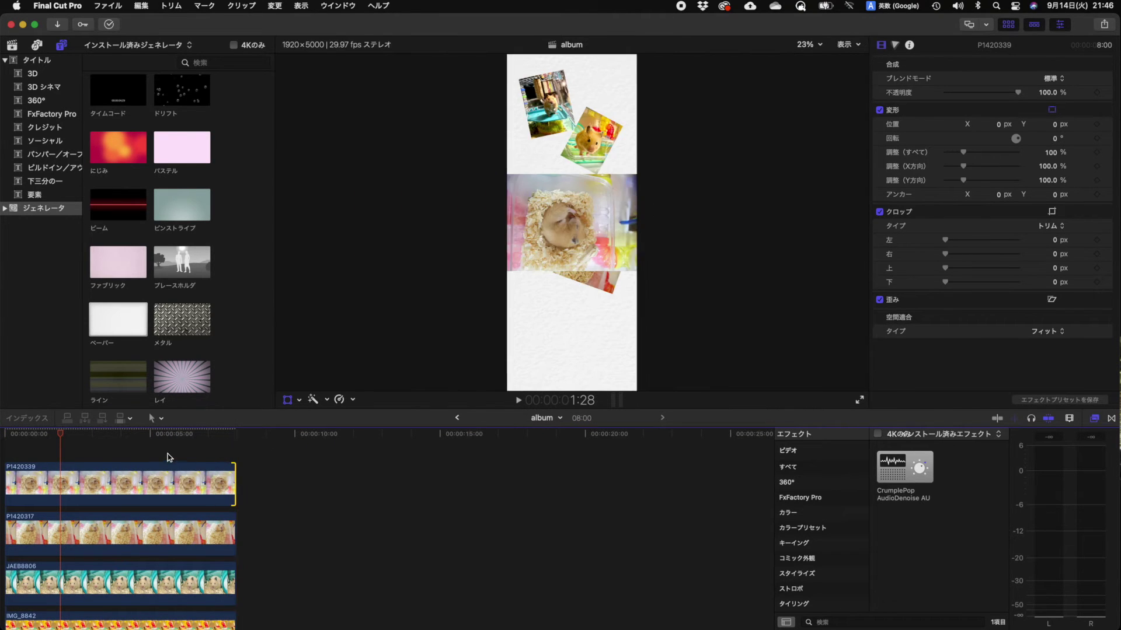
left_click_drag(638, 174, 616, 192)
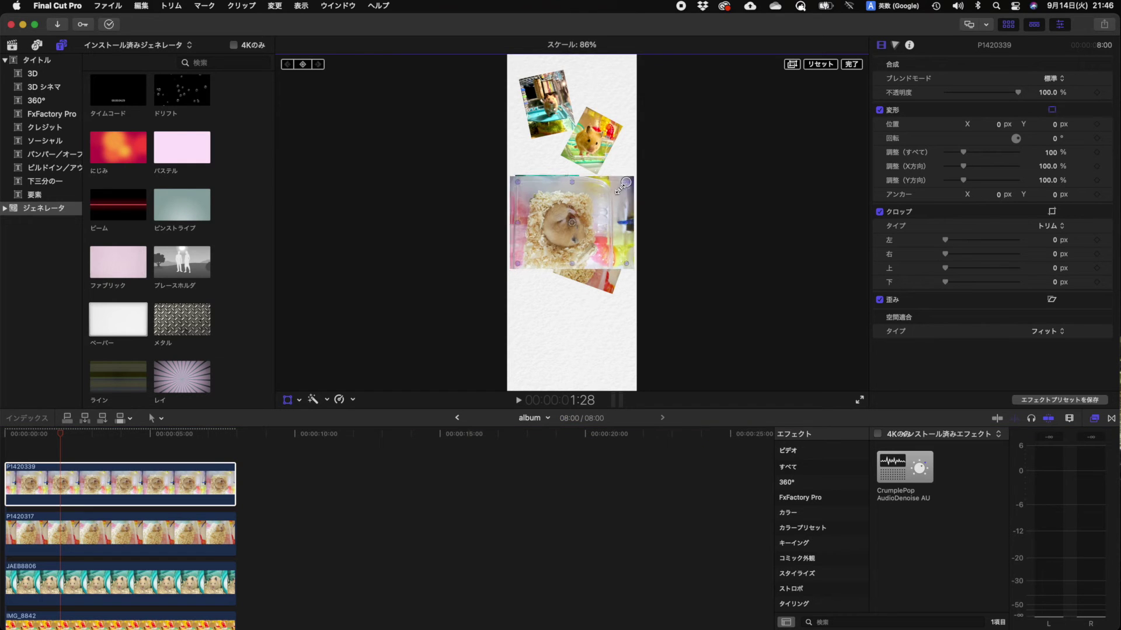
left_click_drag(1016, 138, 1002, 137)
left_click_drag(580, 220, 575, 320)
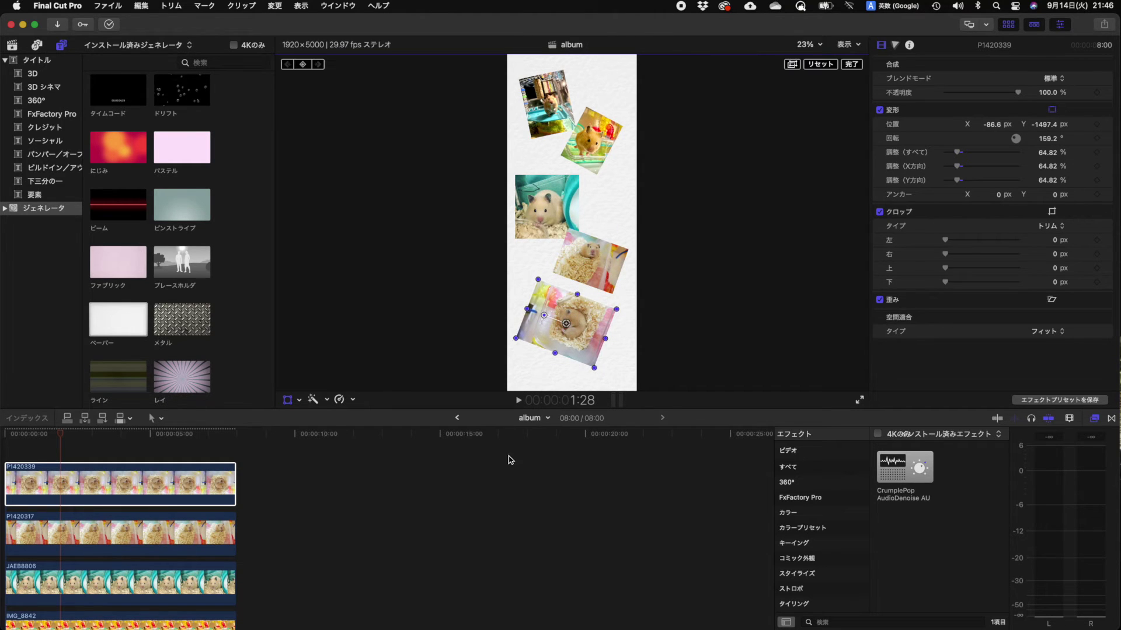
key("Home")
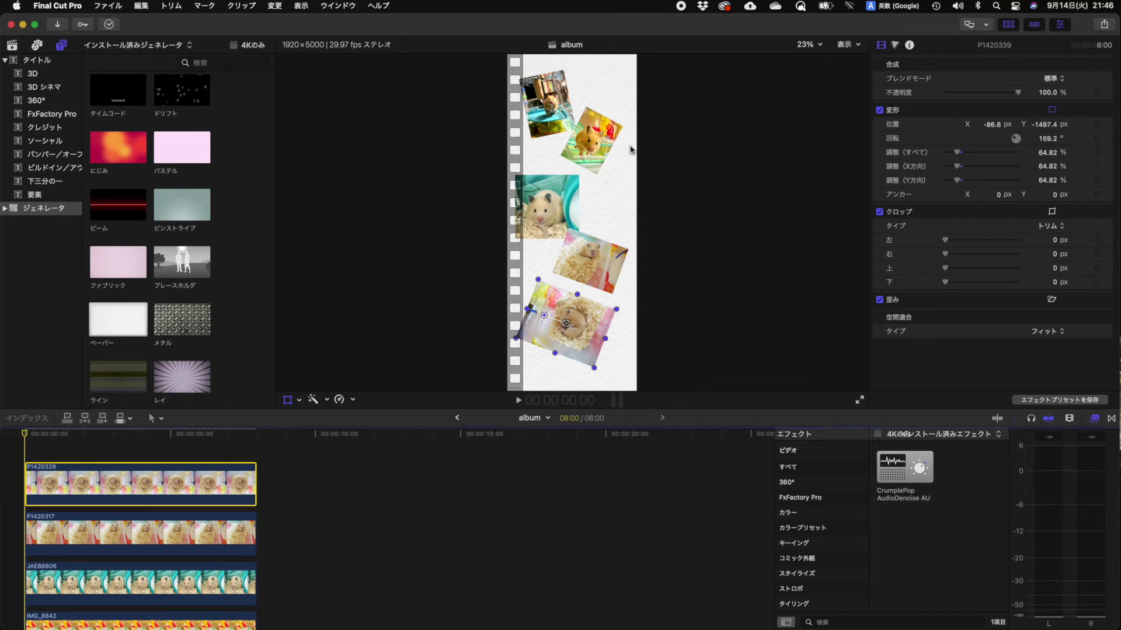
Step: Shrink the bottom photo slightly and reduce JAEB8806 to 46.89%
mouse_move(538, 279)
left_mouse_down()
mouse_move(547, 292)
mouse_move(540, 283)
left_mouse_up()
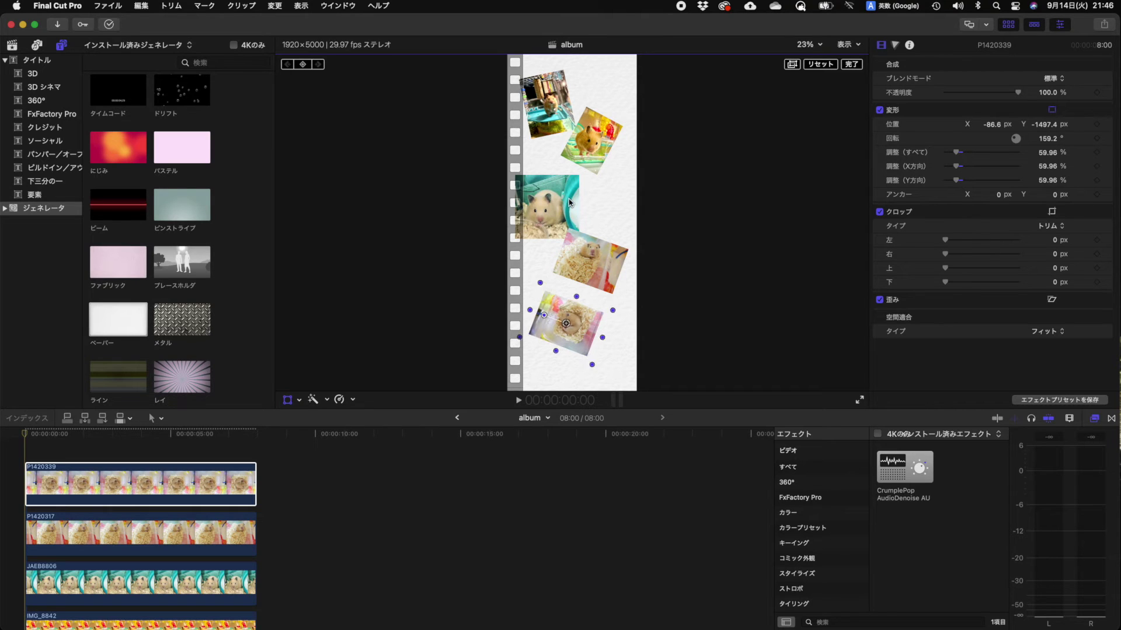
left_click(92, 566)
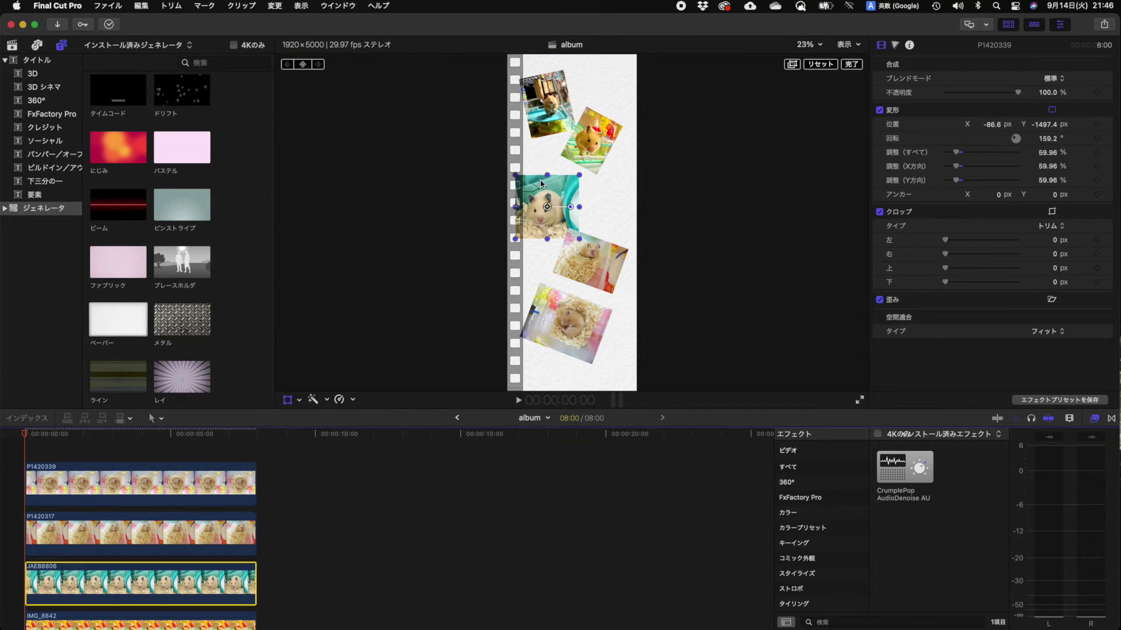
mouse_move(515, 175)
left_mouse_down()
mouse_move(559, 191)
mouse_move(512, 173)
left_mouse_up()
left_click(560, 190)
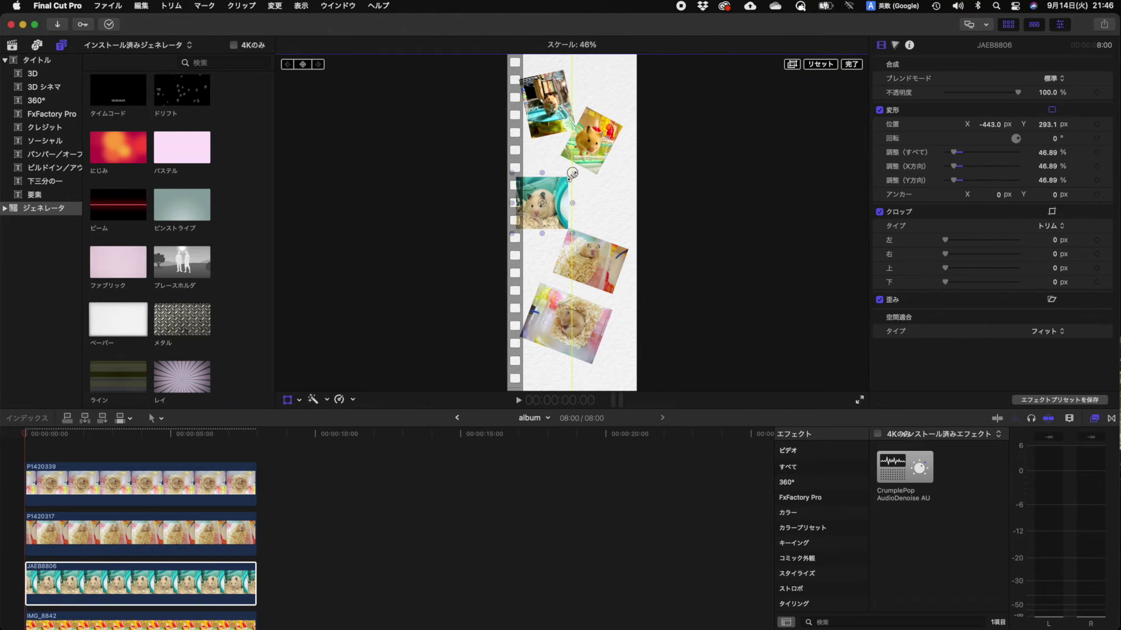
Step: Shrink P1420317 to 37.47% and nudge P1420339 higher in the album
left_click(164, 533)
left_click_drag(629, 251, 609, 251)
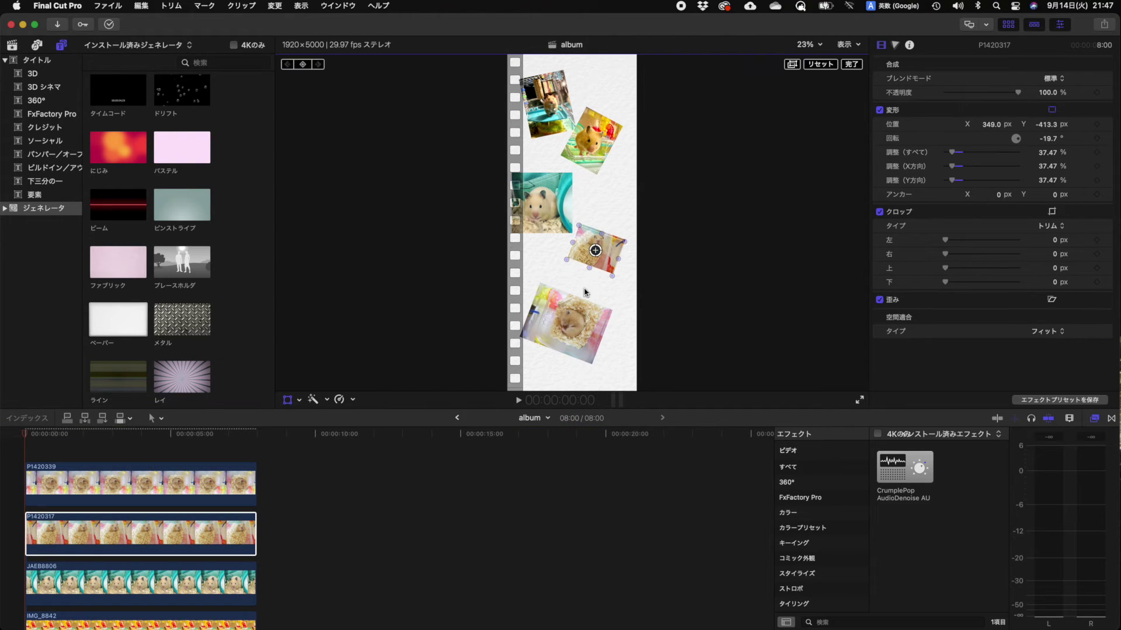
left_click(556, 337)
left_click_drag(556, 336, 560, 319)
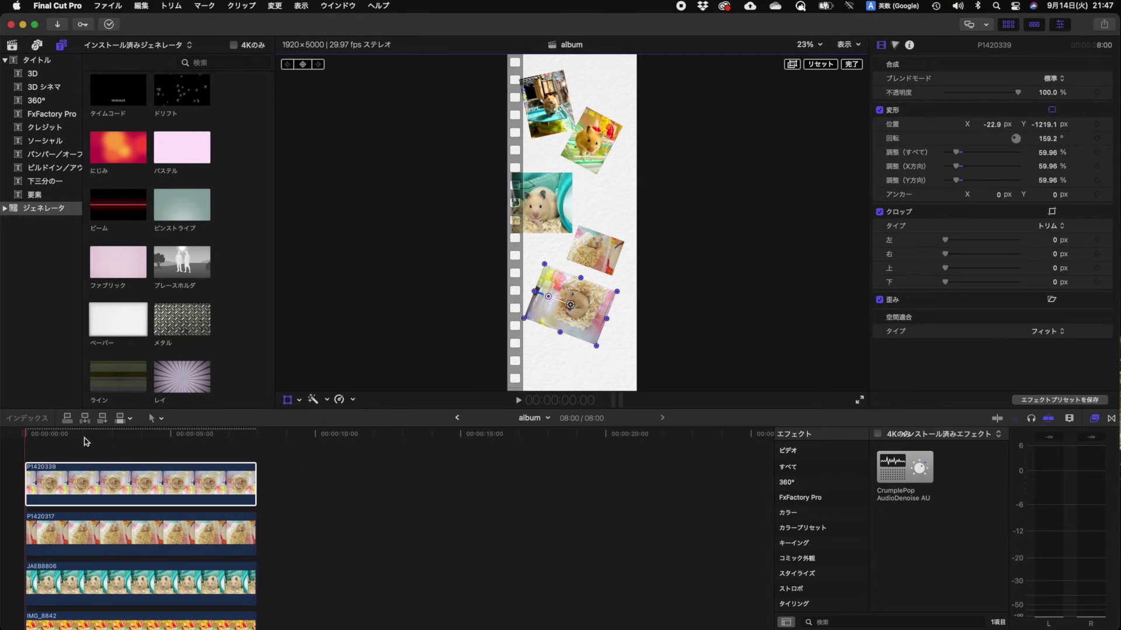
scroll(373, 514, "down", 5)
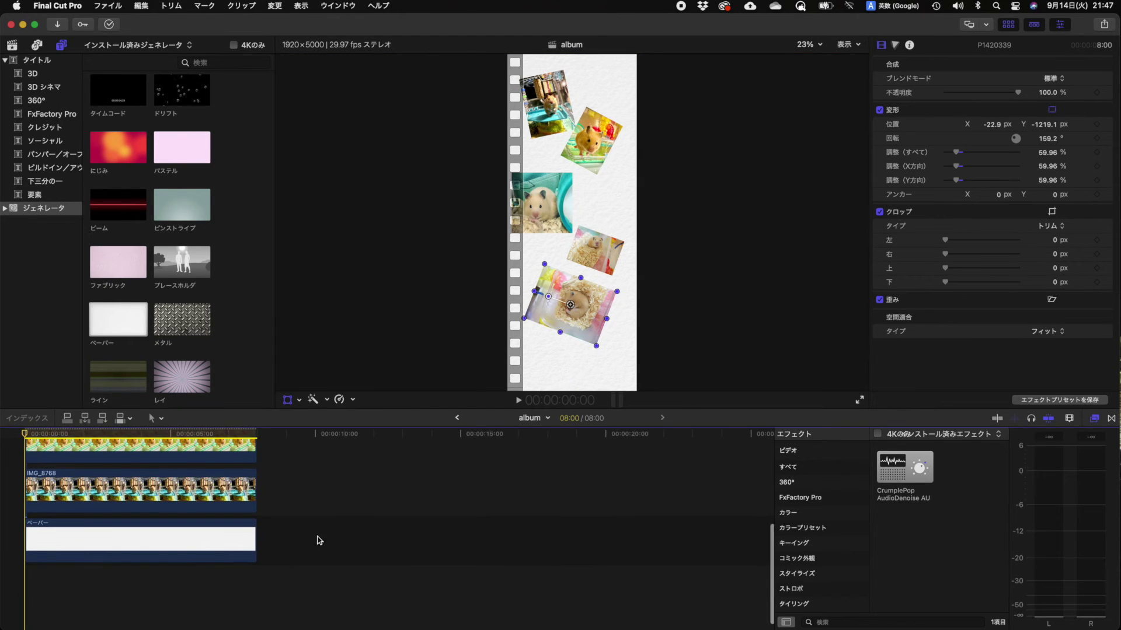
scroll(267, 545, "up", 3)
key("super+a")
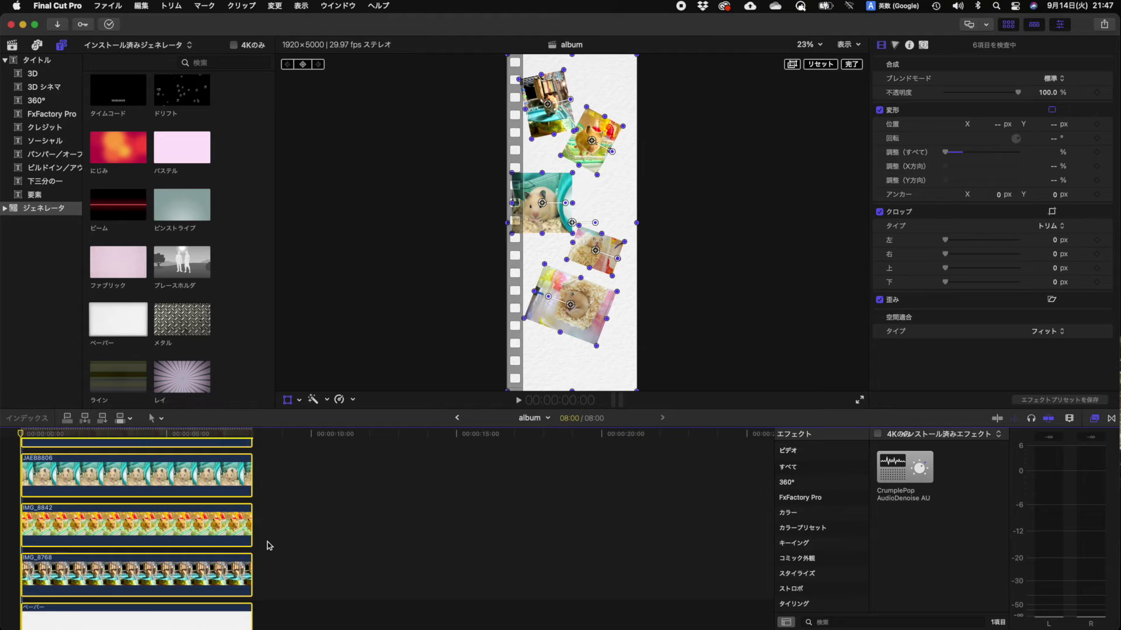
Step: Turn the selected album clips into a new compound clip named 'albumスクロール'
right_click(173, 485)
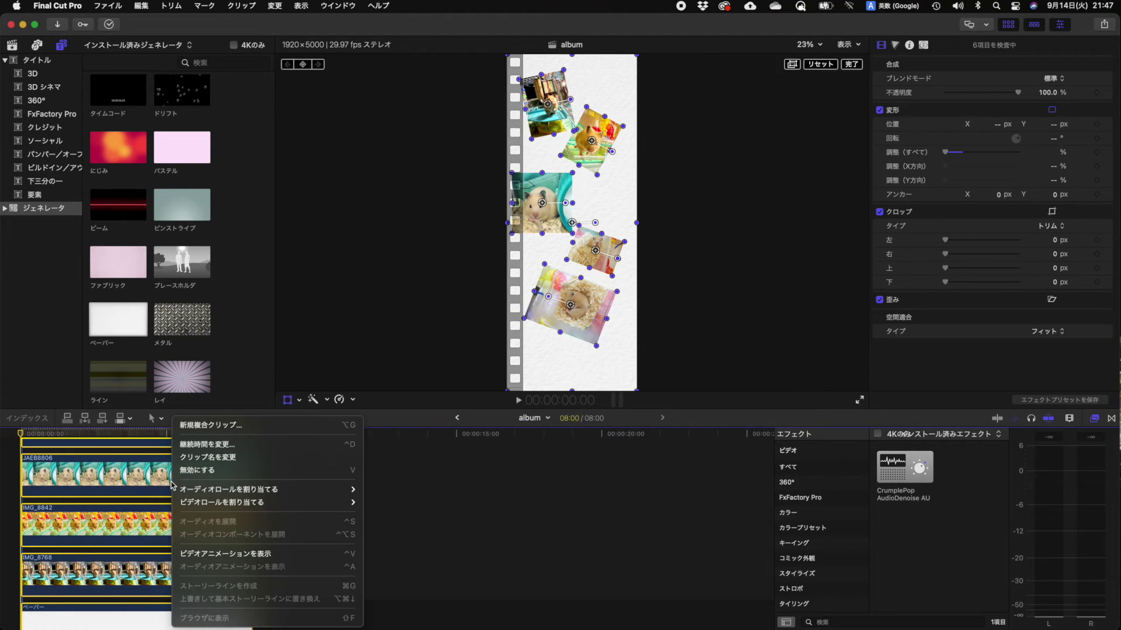
left_click(241, 426)
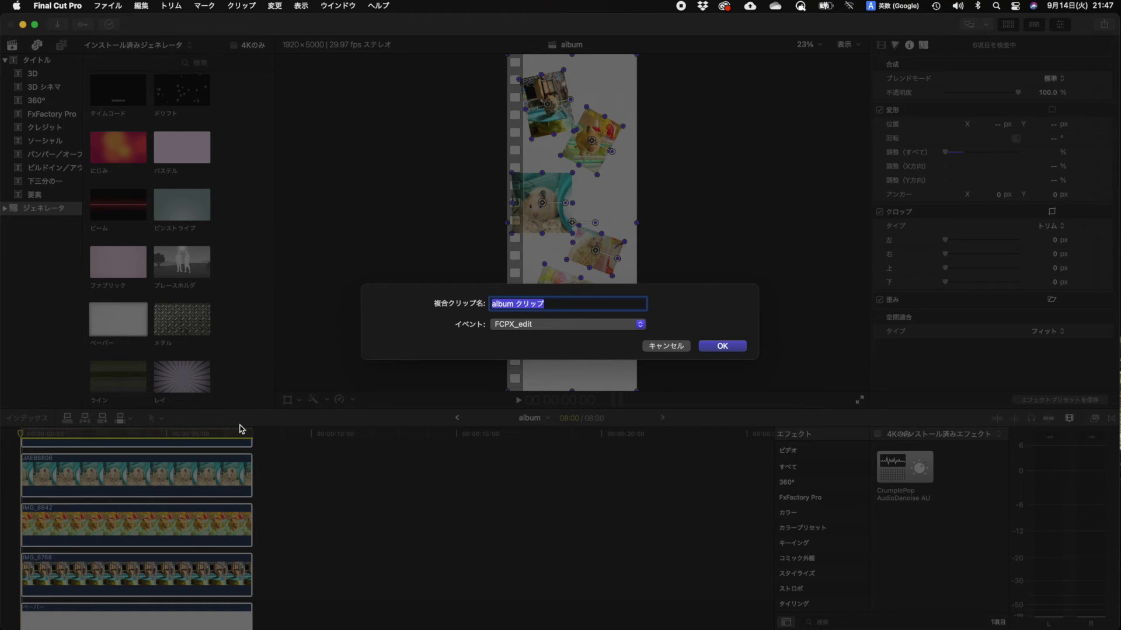
key("Right")
key("BackSpace")
key("BackSpace")
key("BackSpace")
key("ctrl+space")
type("すくr")
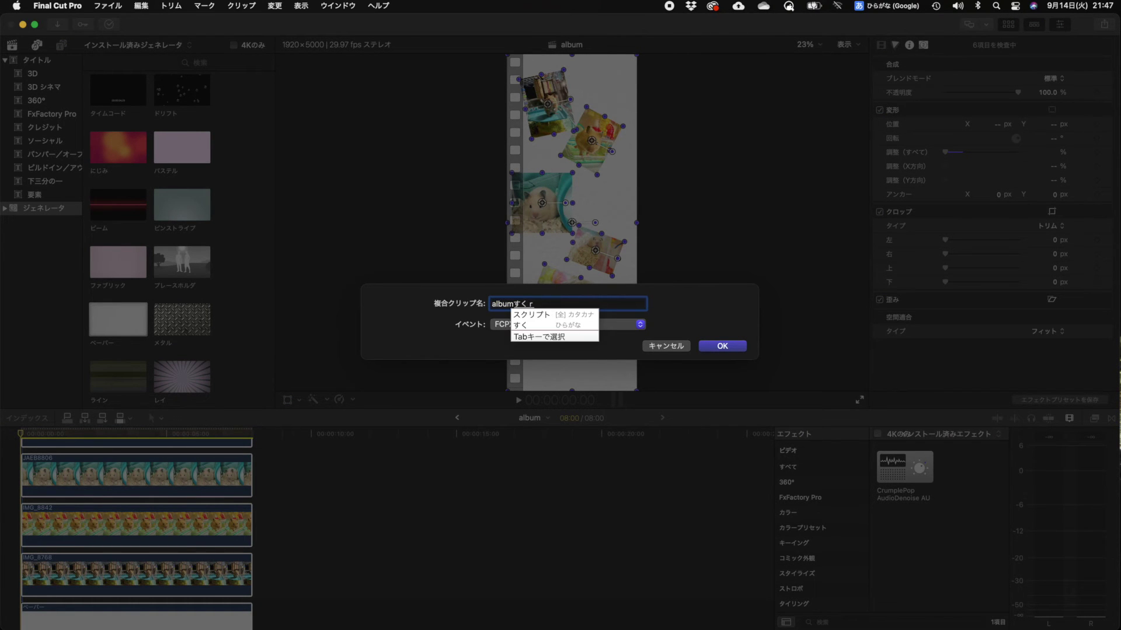
type("o-ru")
key("Tab")
key("Return")
key("Return")
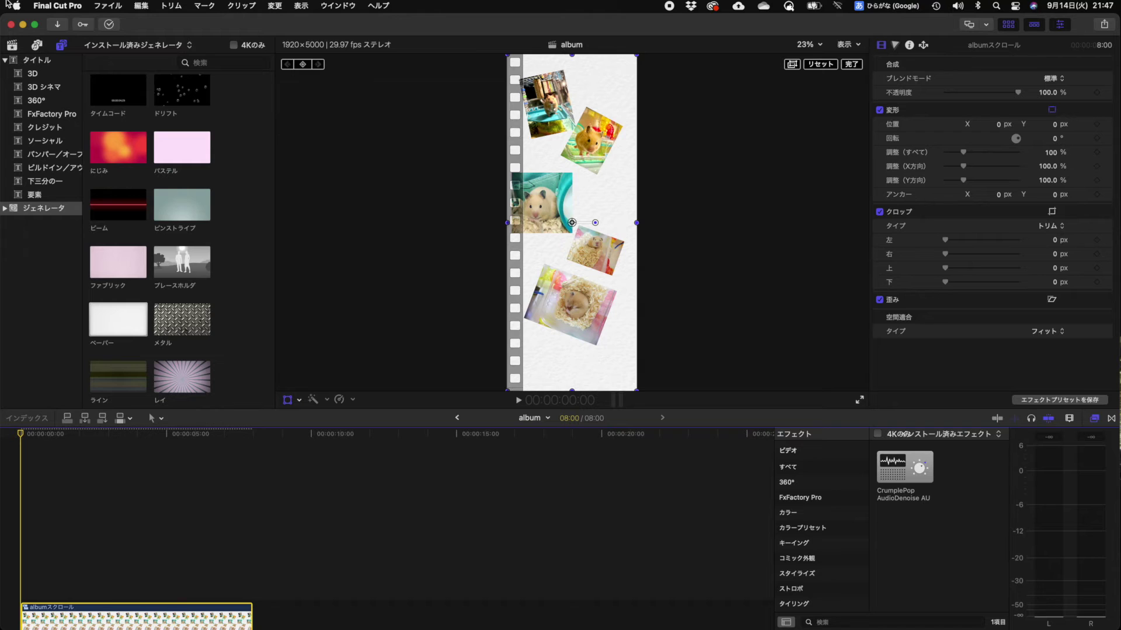
Step: Create a project named 'EDIT' in 1080p HD at 29.97p with Apple ProRes 422 HQ
left_click(111, 6)
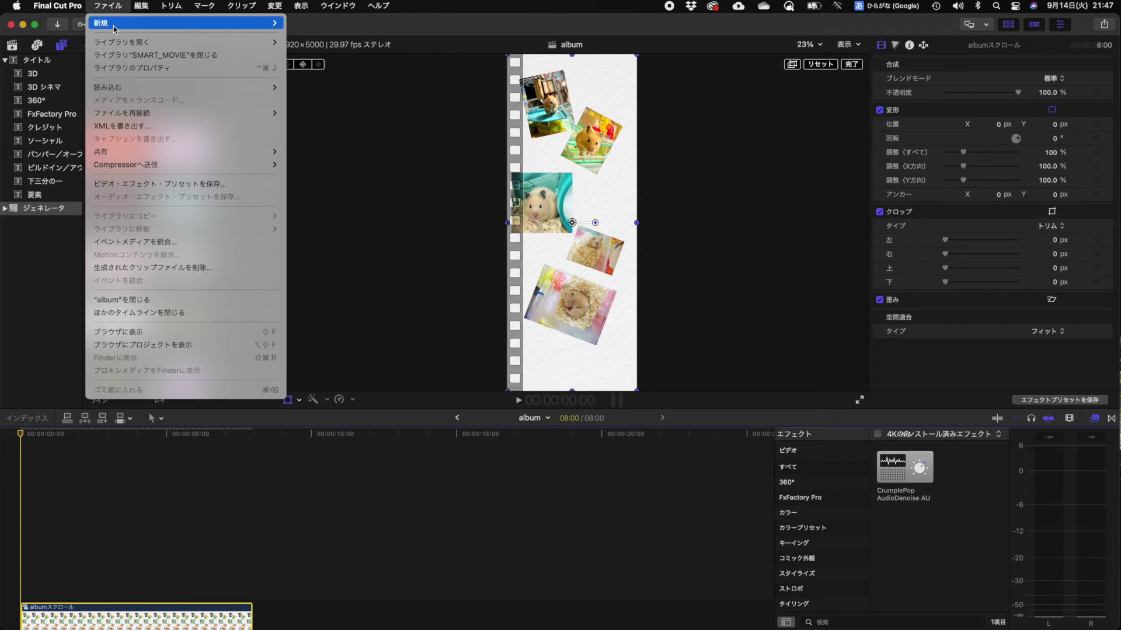
mouse_move(116, 26)
left_click(344, 30)
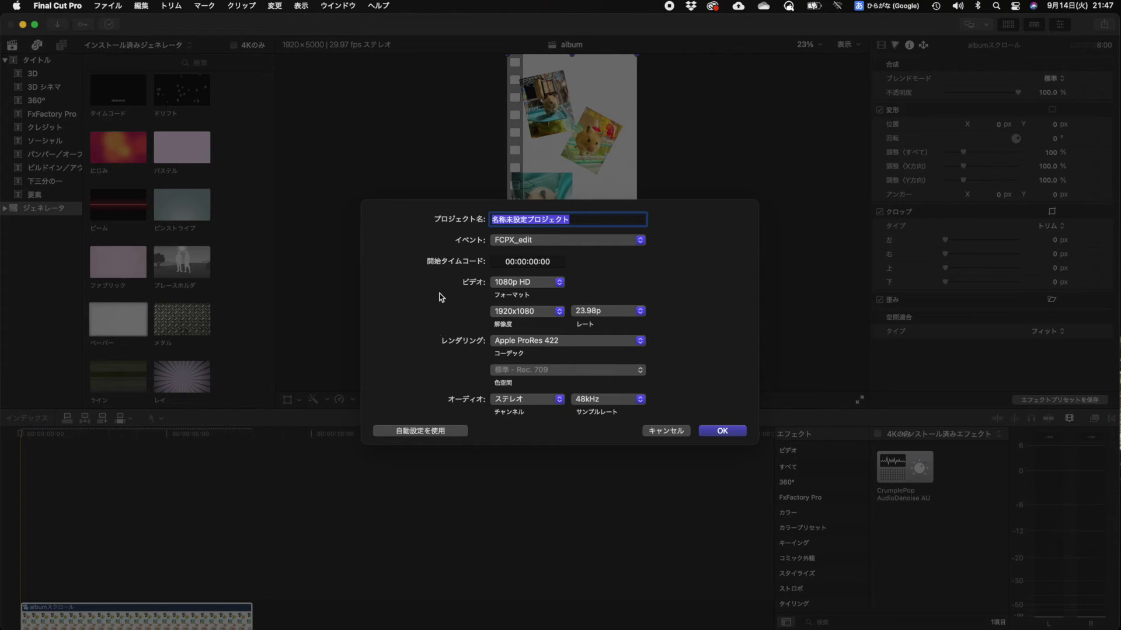
key("Eisu_toggle")
type("EDIT")
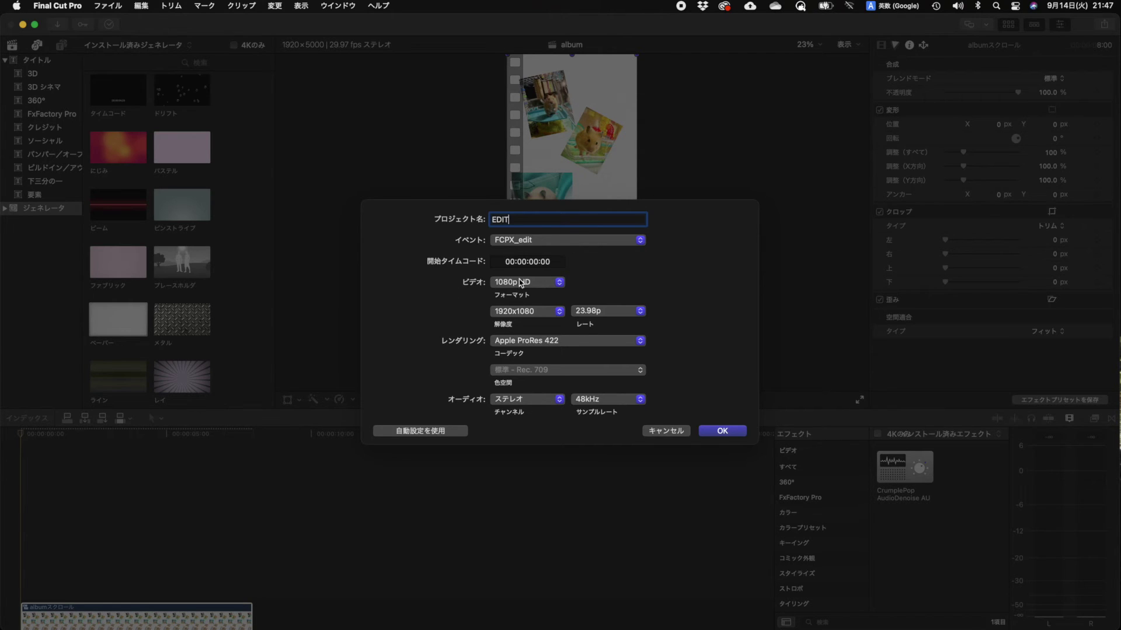
left_click(521, 284)
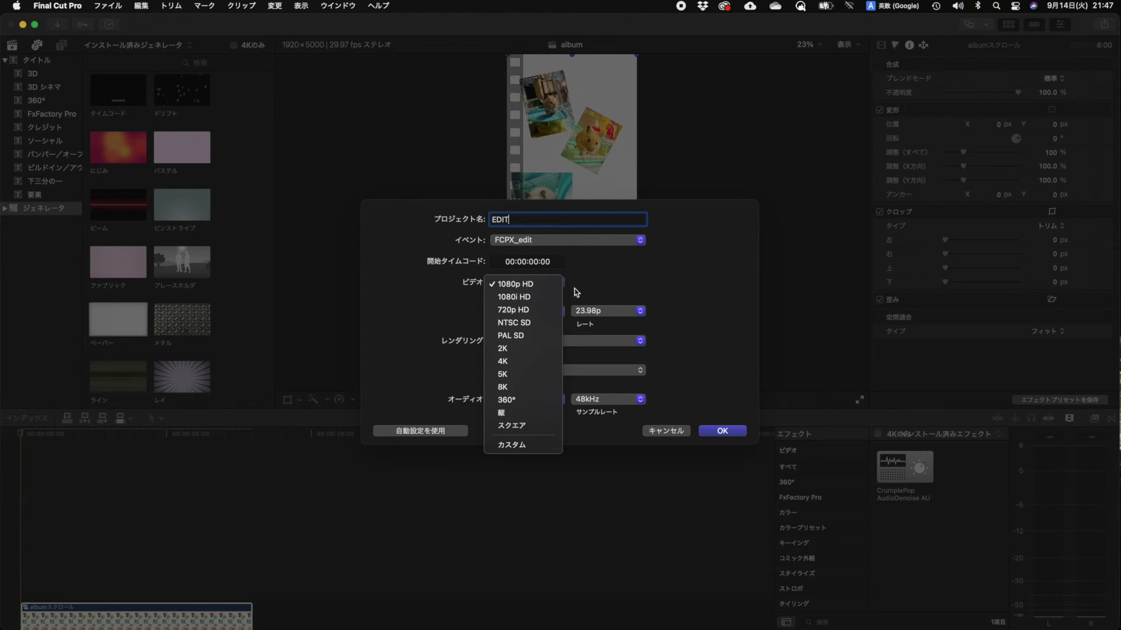
left_click(601, 312)
left_click(601, 312)
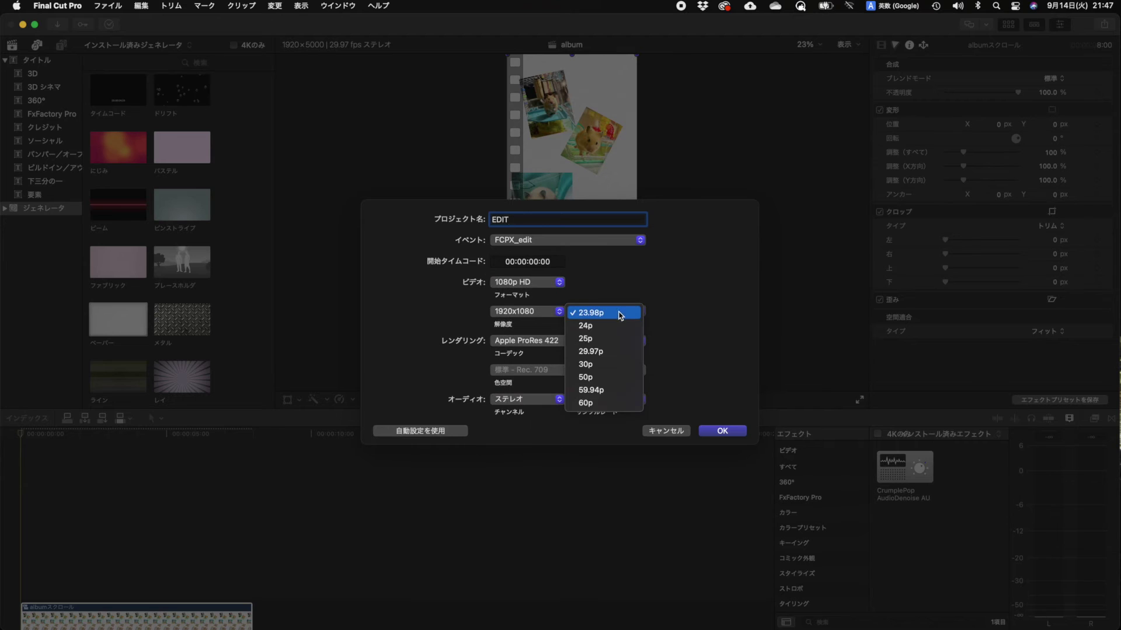
left_click(610, 351)
left_click(580, 340)
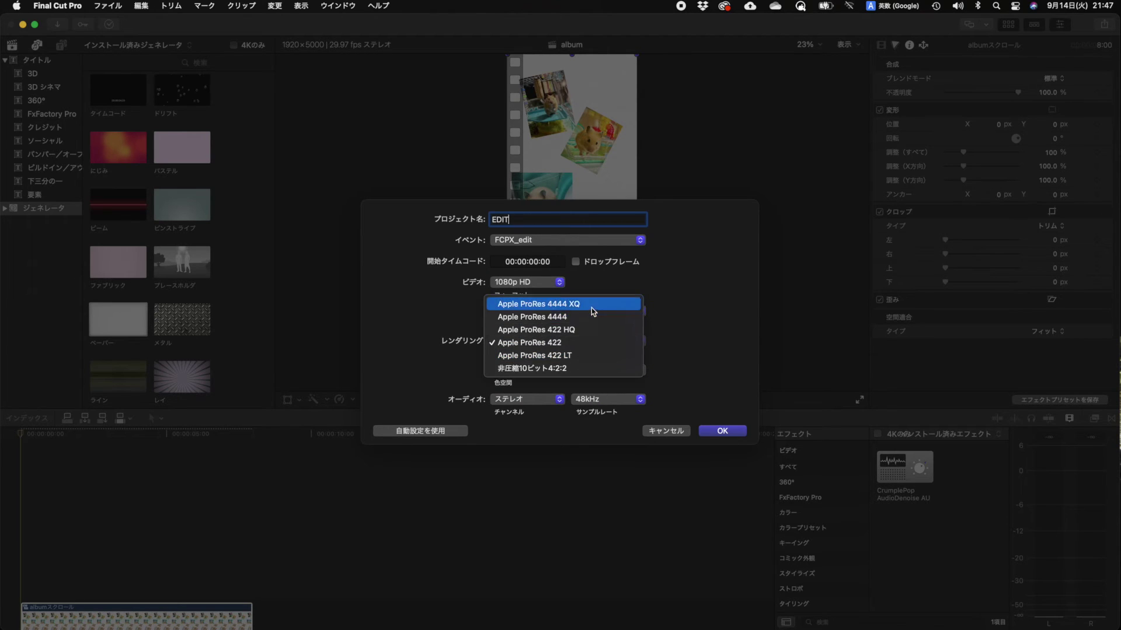
left_click(578, 327)
left_click(727, 433)
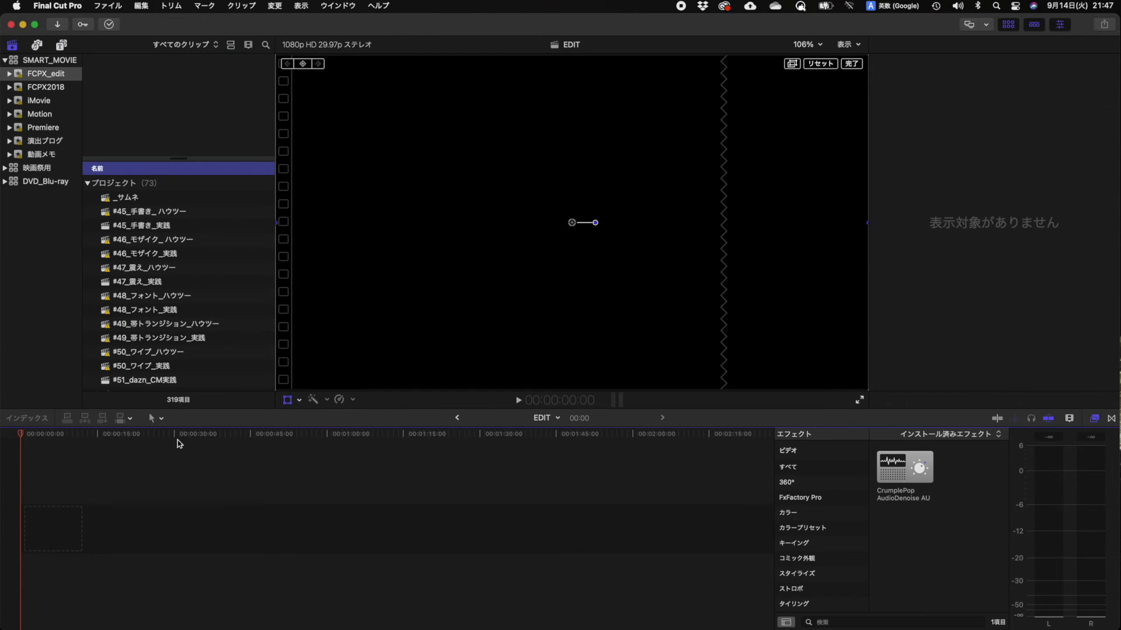
Step: Drag the albumスクロール compound clip from the browser into the EDIT timeline and fit the timeline to view
scroll(140, 240, "down", 5)
scroll(140, 245, "down", 5)
scroll(140, 257, "down", 5)
scroll(140, 267, "down", 5)
scroll(140, 262, "down", 5)
scroll(137, 245, "down", 5)
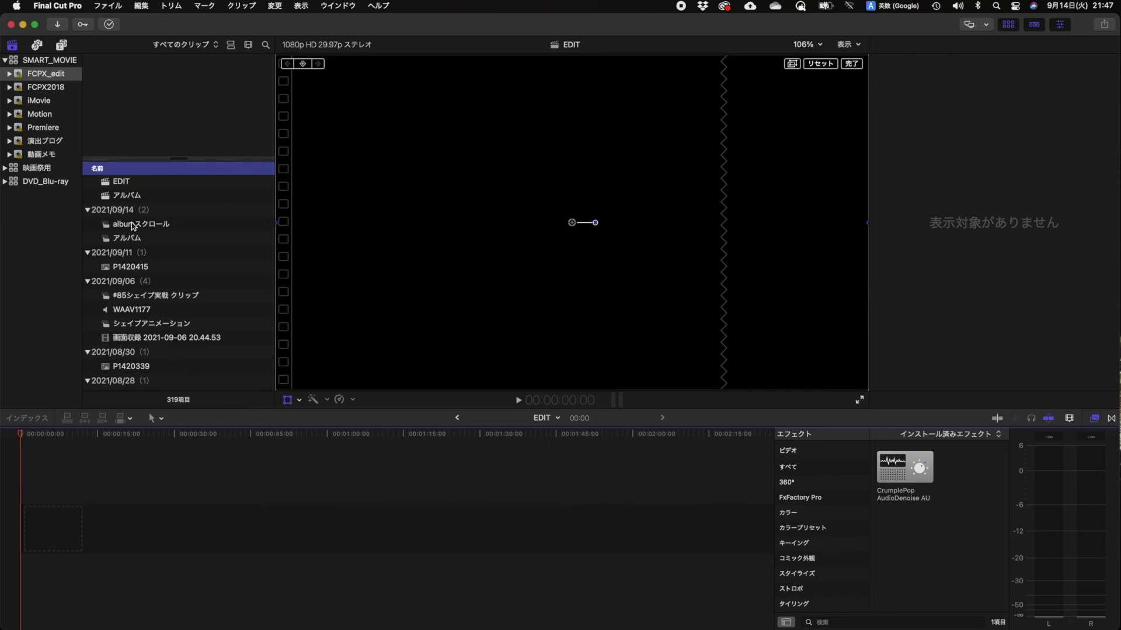
left_click(155, 227)
key("super+4")
left_click_drag(140, 226, 70, 508)
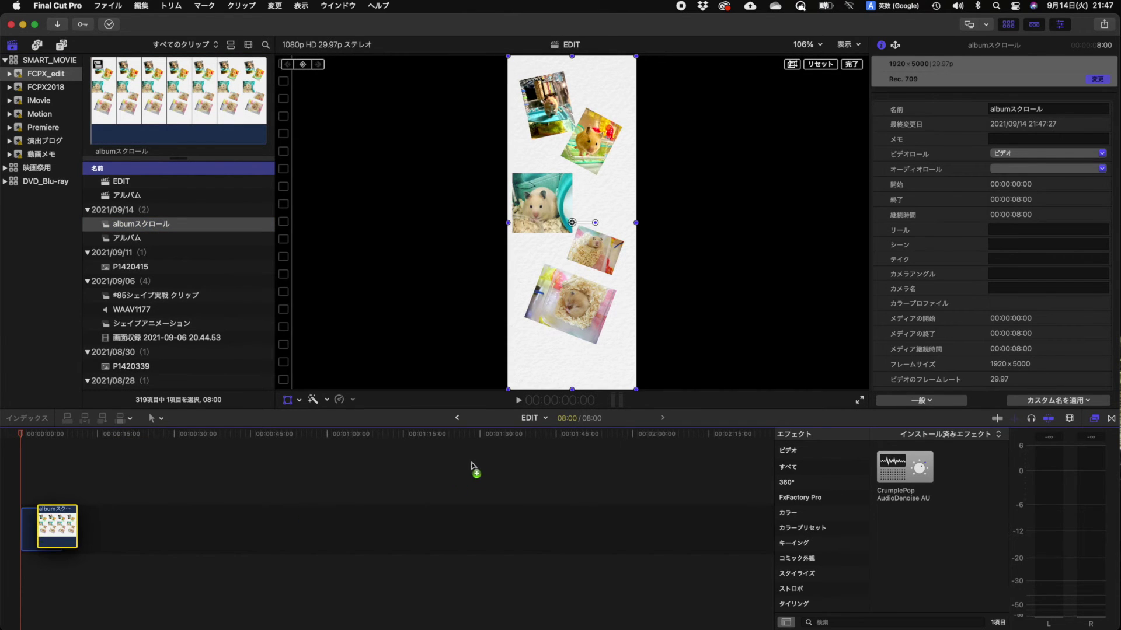
key("shift+z")
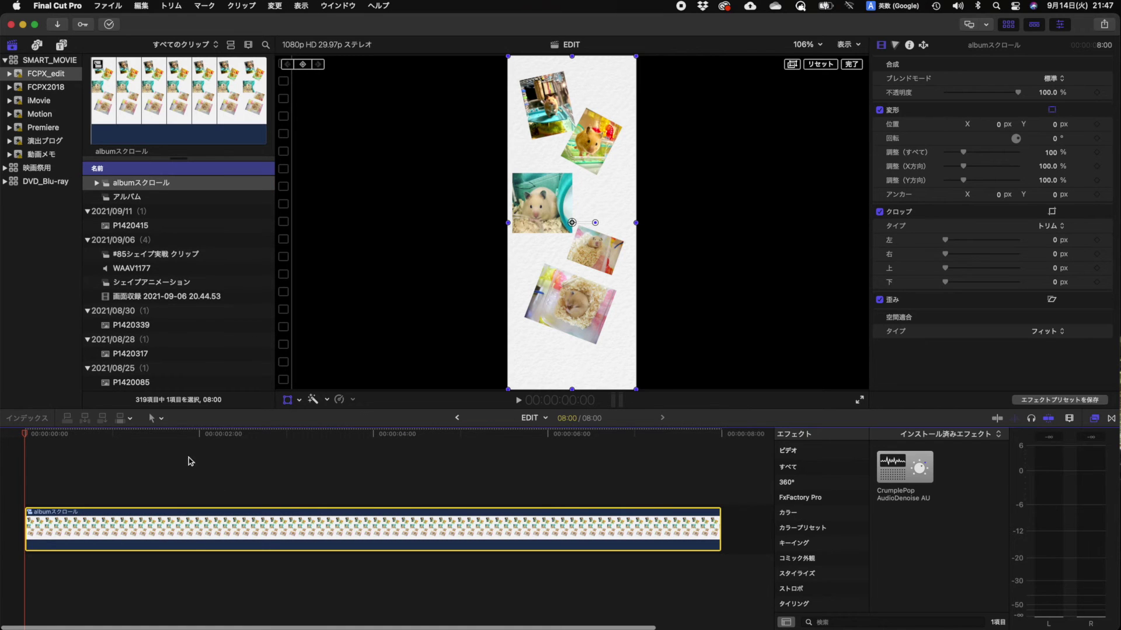
left_click(804, 44)
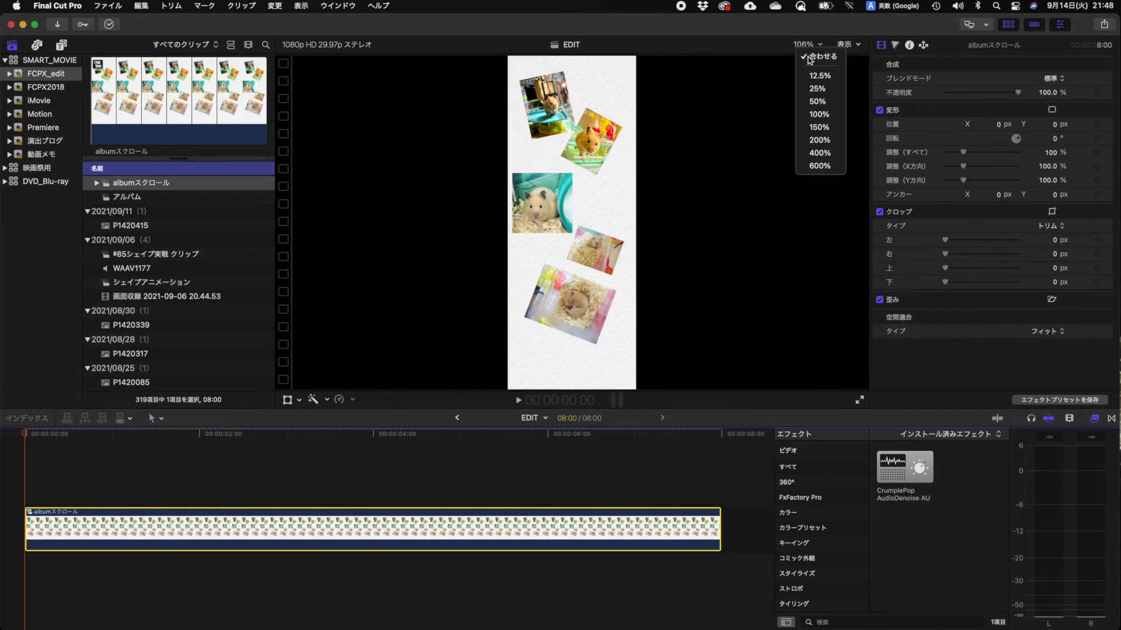
Step: Step the viewer zoom through 12.5% and 25% to settle on 50%
left_click(813, 77)
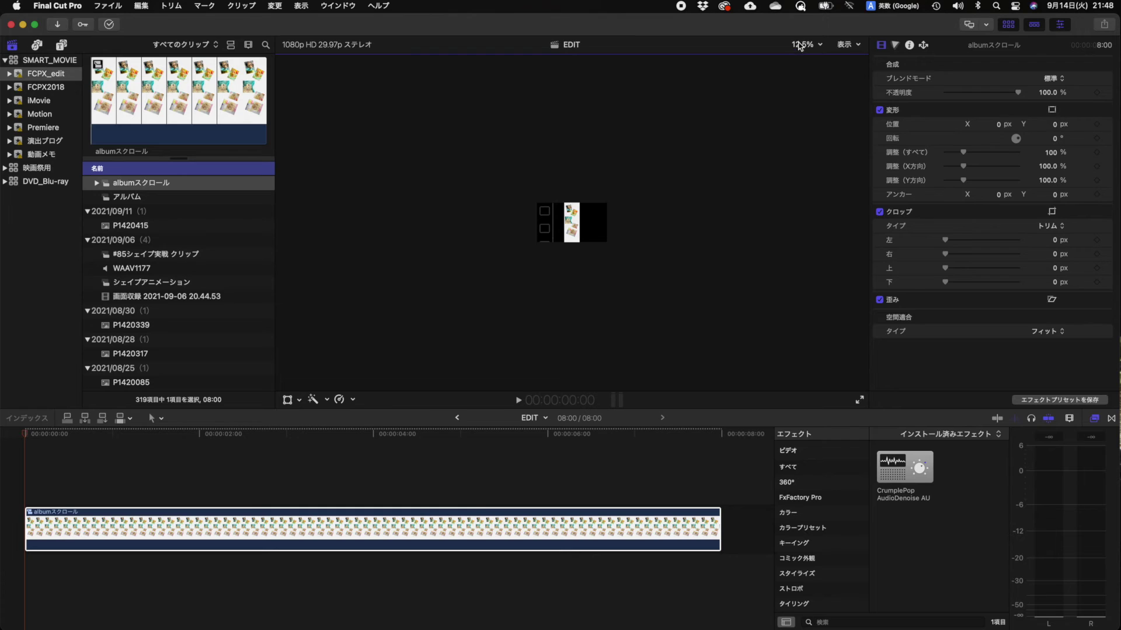
left_click(799, 45)
left_click(816, 88)
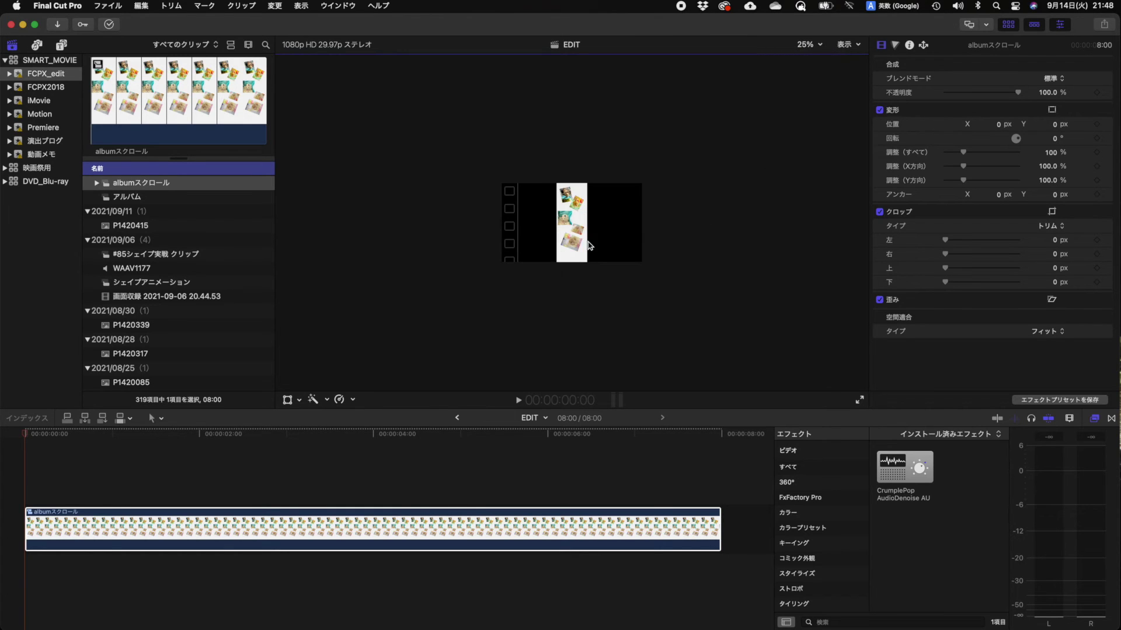
left_click(801, 44)
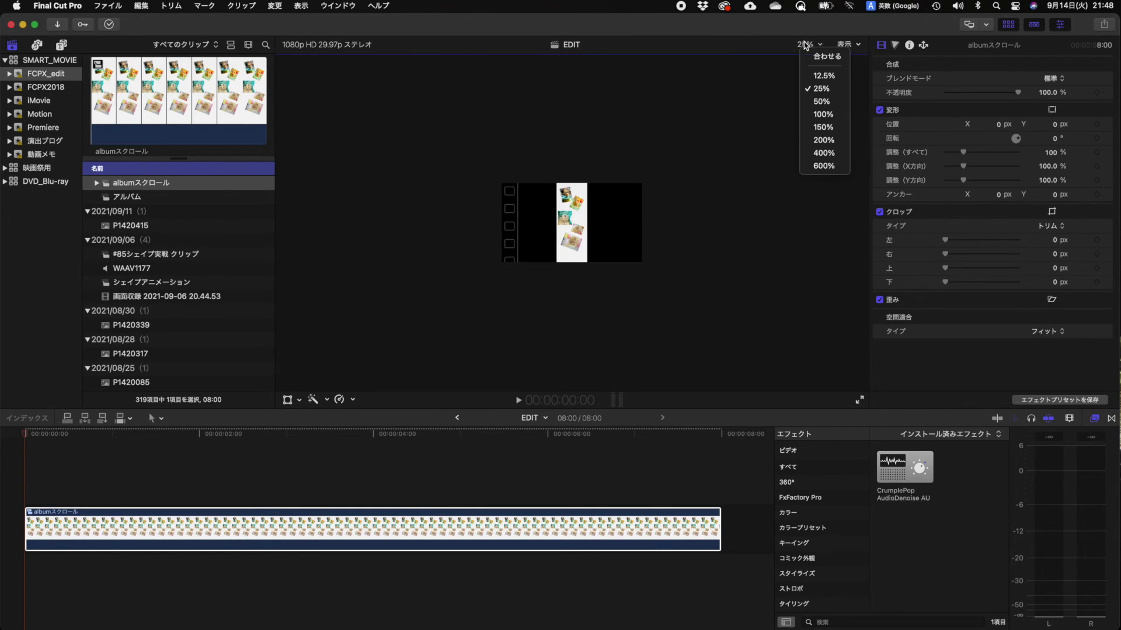
left_click(820, 102)
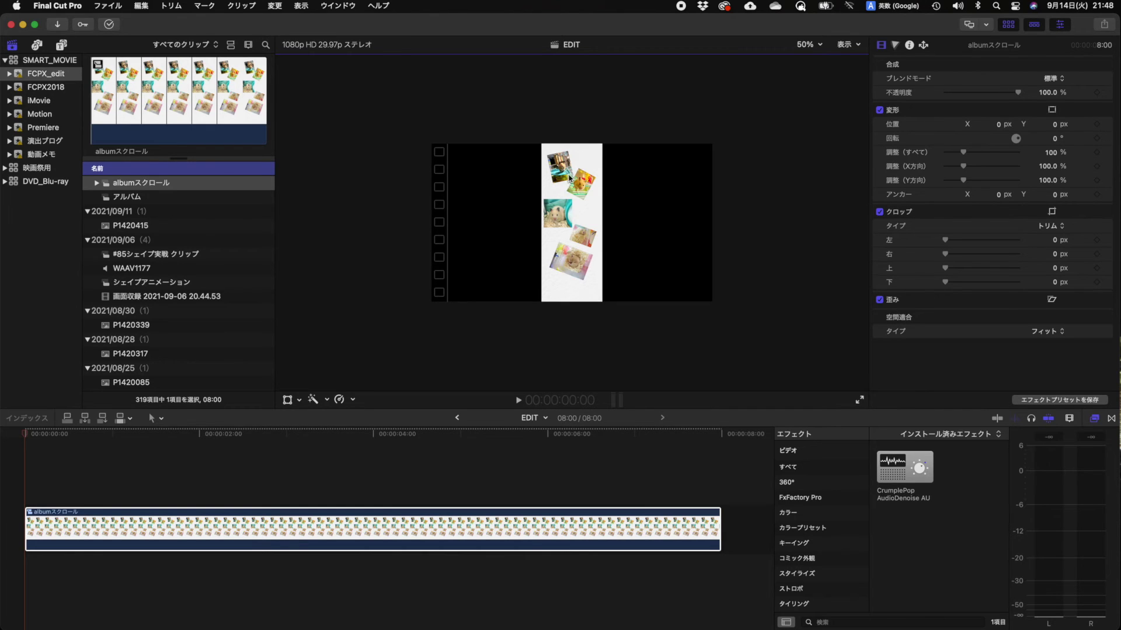
left_click(90, 523)
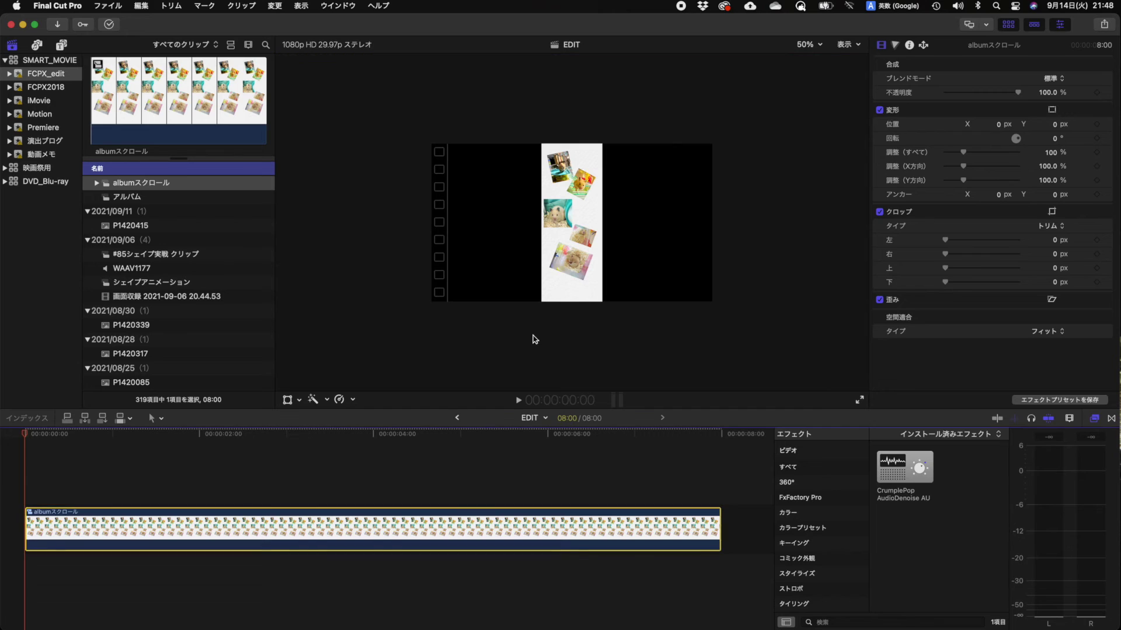
Step: Scale the album clip to 460% and set its Position Y to -1748.5 px
left_click_drag(973, 153, 1023, 154)
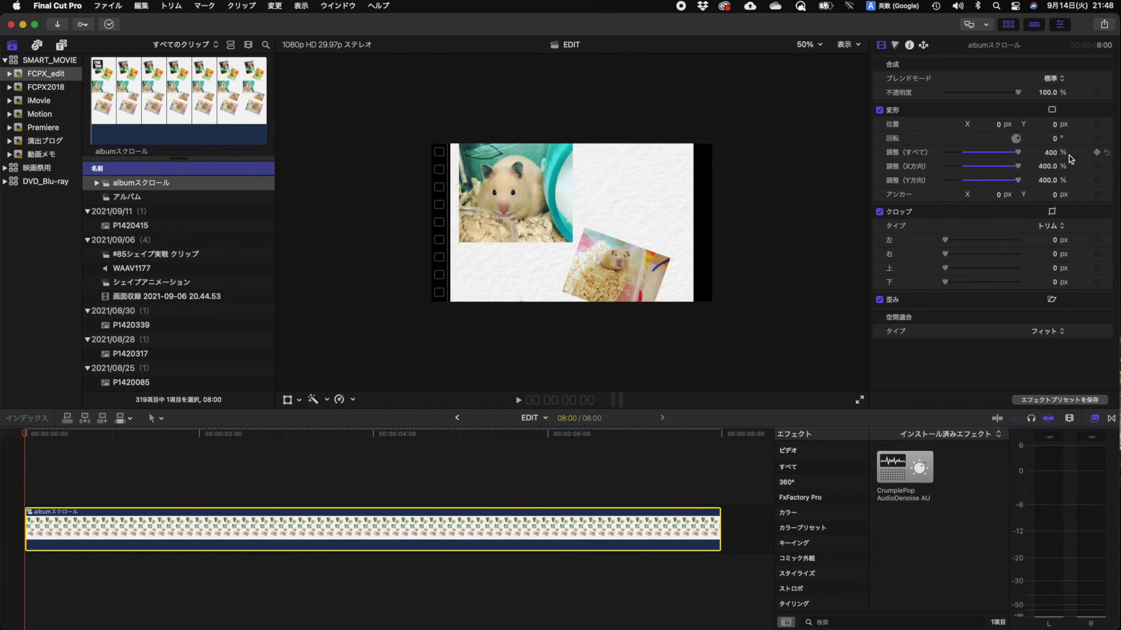
left_click_drag(1051, 152, 1051, 140)
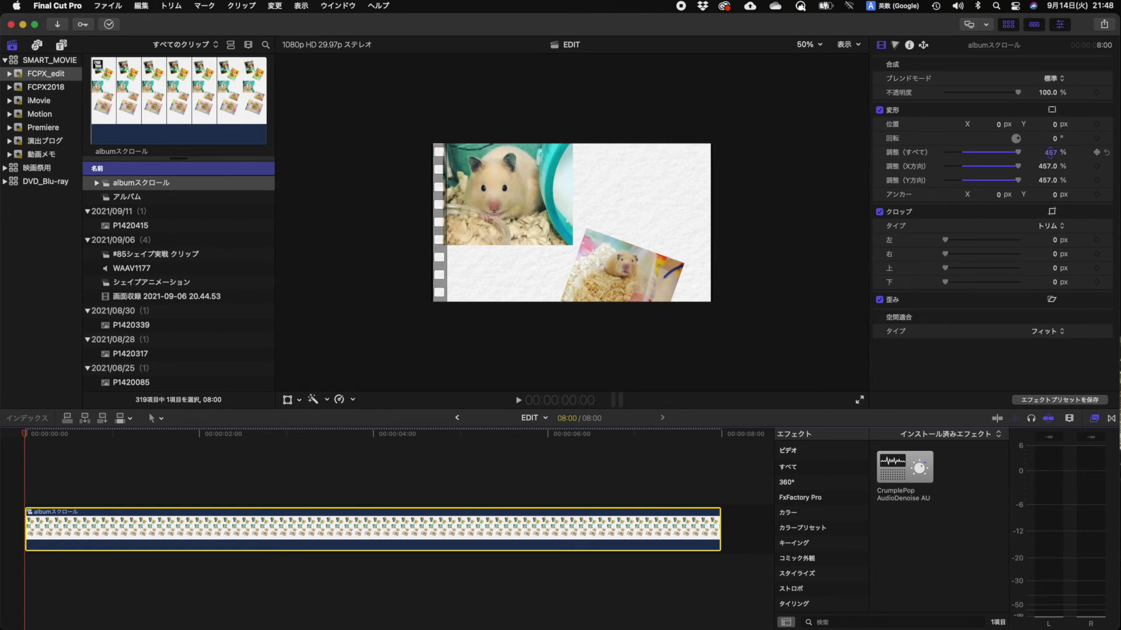
mouse_move(1051, 153)
left_mouse_down()
mouse_move(1051, 175)
mouse_move(1051, 138)
mouse_move(1050, 151)
left_mouse_up()
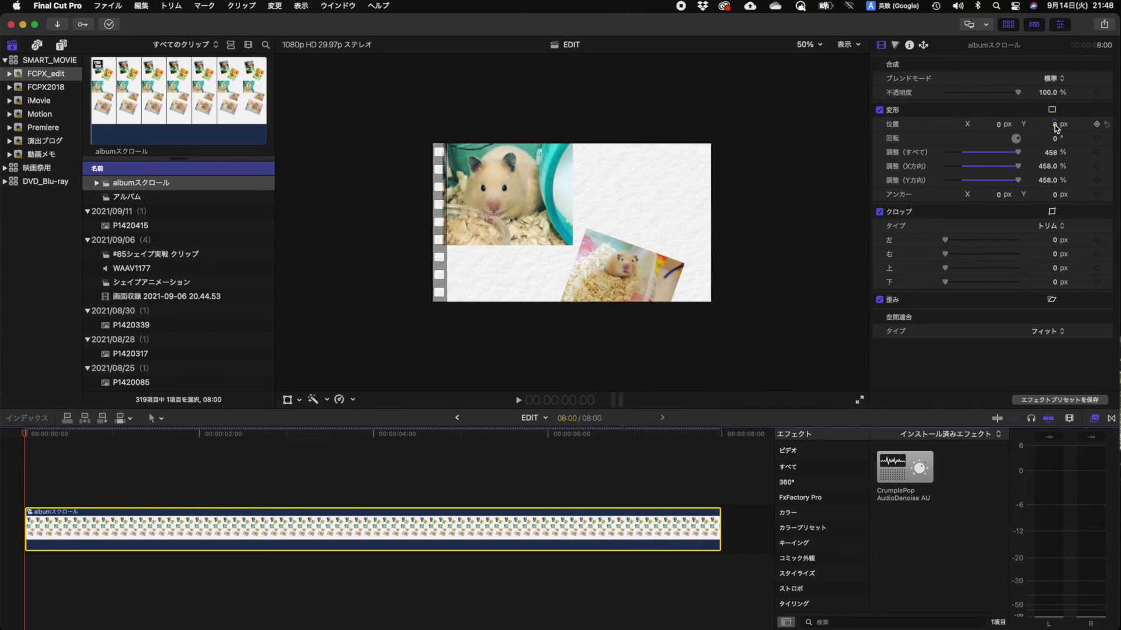
left_click(1051, 153)
type("460")
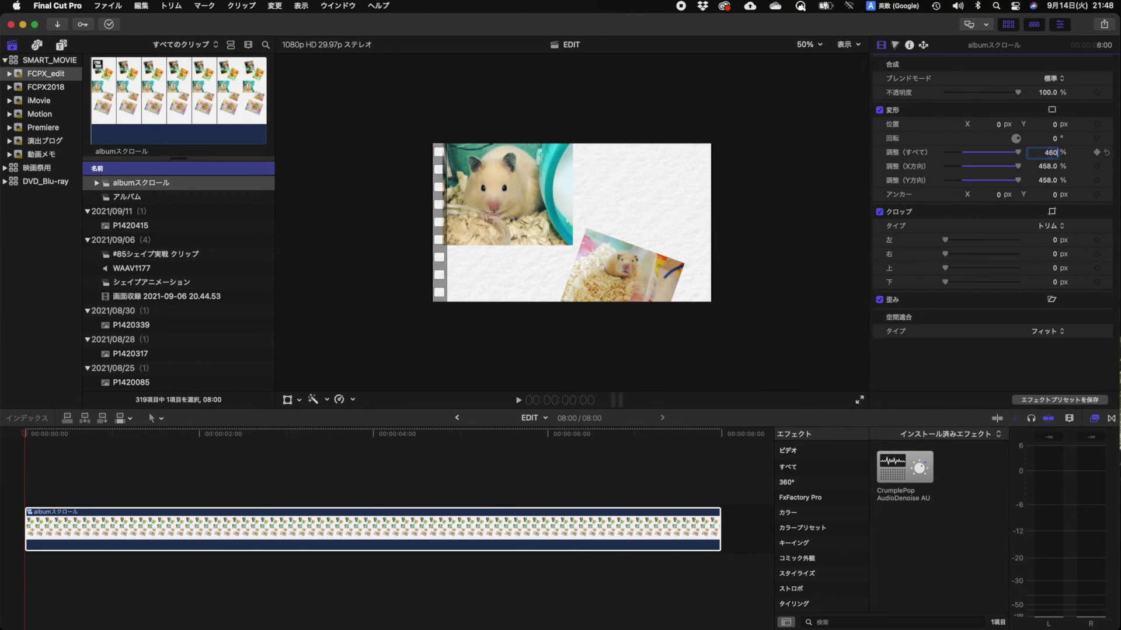
key("Return")
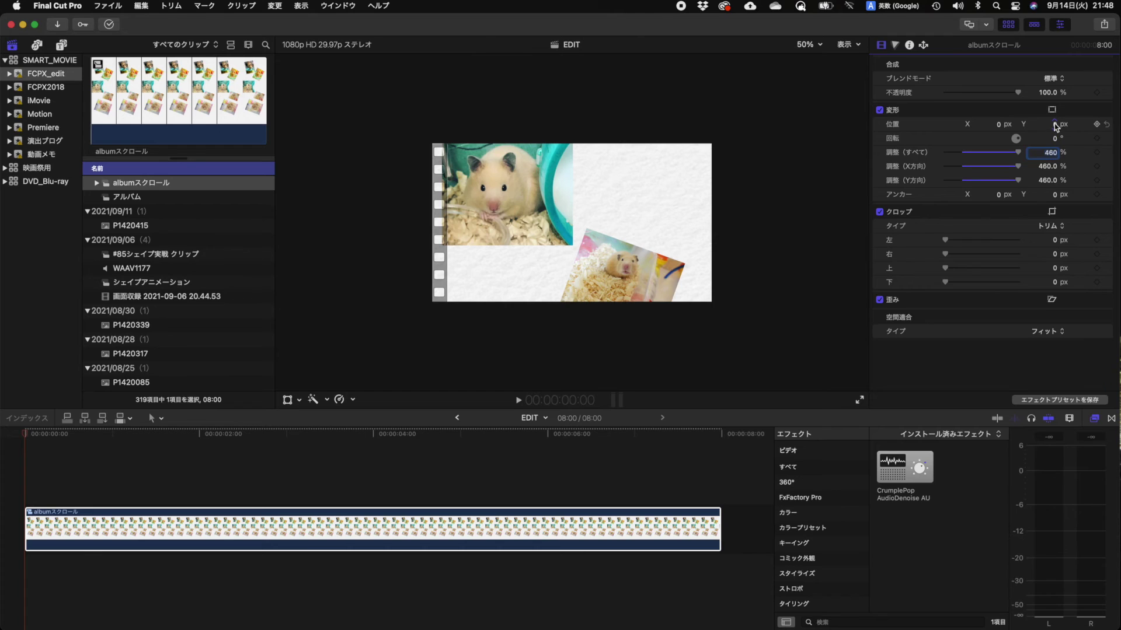
left_click_drag(1053, 124, 1042, 125)
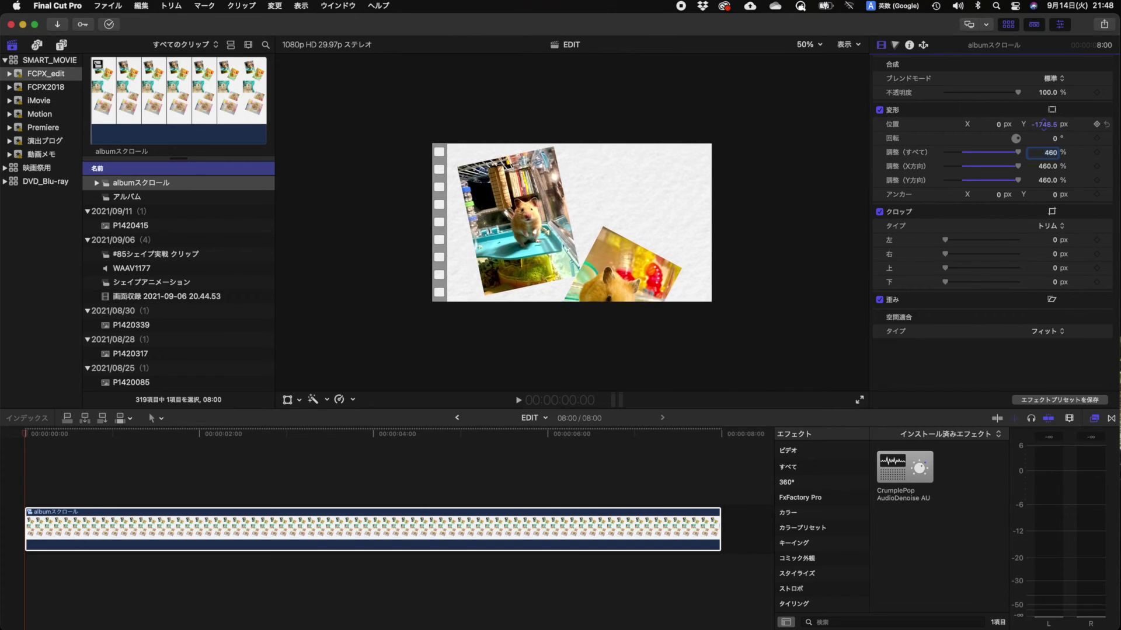
left_click(9, 435)
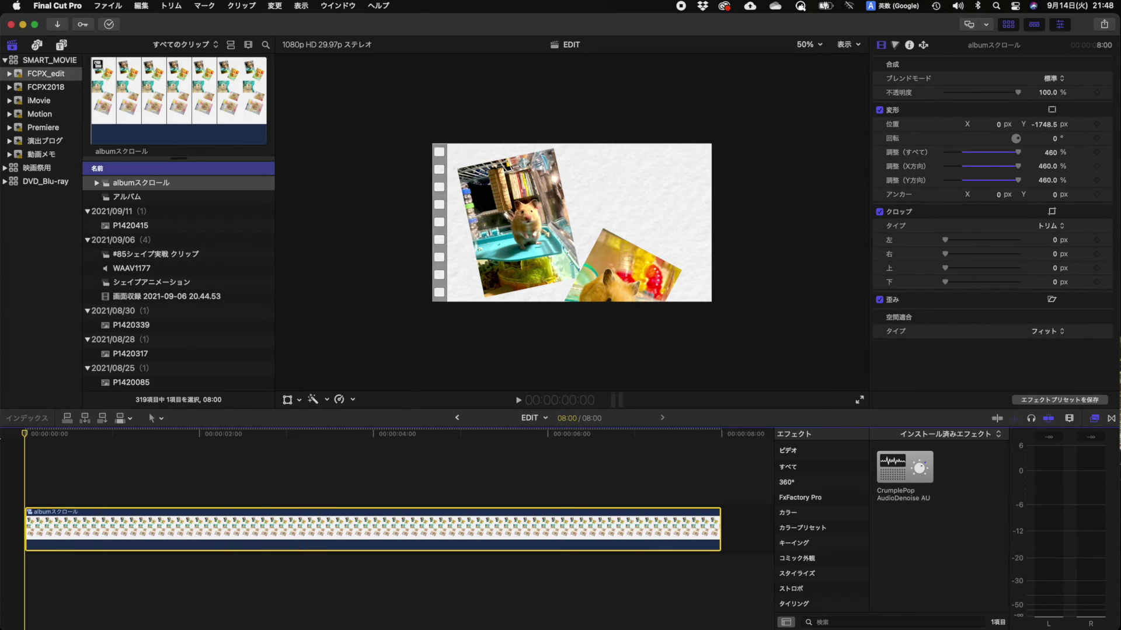
Step: Keyframe the start position, then set Position Y to 1159.5 px on the clip's last frame
left_click(1097, 124)
left_click(722, 437)
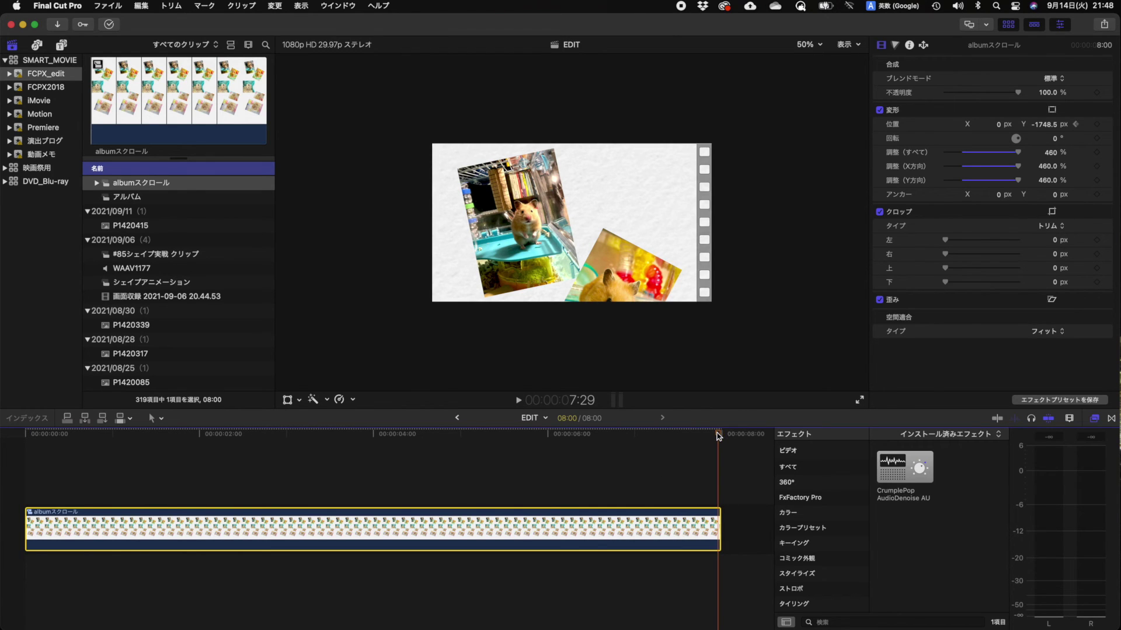
left_click_drag(1044, 128, 604, 224)
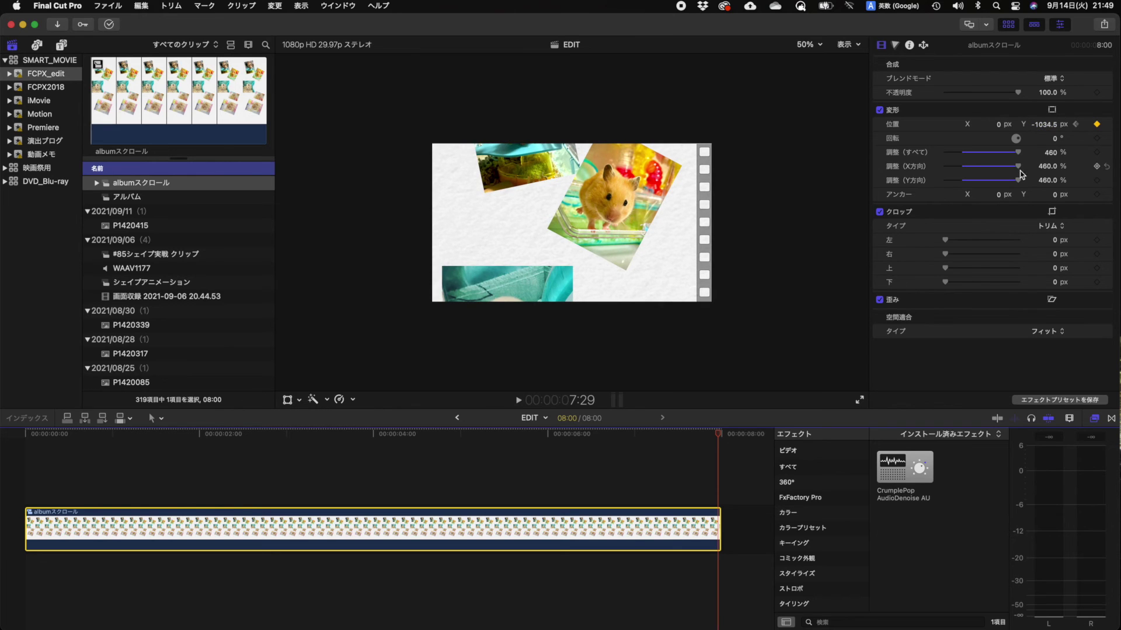
left_click_drag(1042, 125, 1041, 133)
left_click(1041, 126)
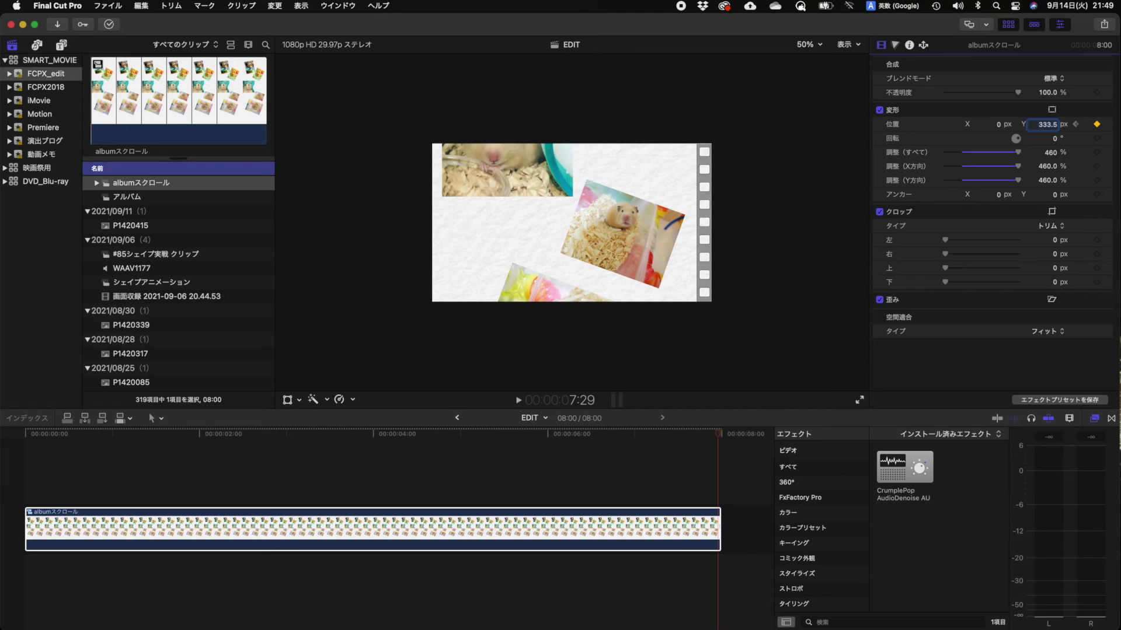
mouse_move(1045, 124)
left_mouse_down()
mouse_move(1050, 135)
mouse_move(1045, 117)
left_mouse_up()
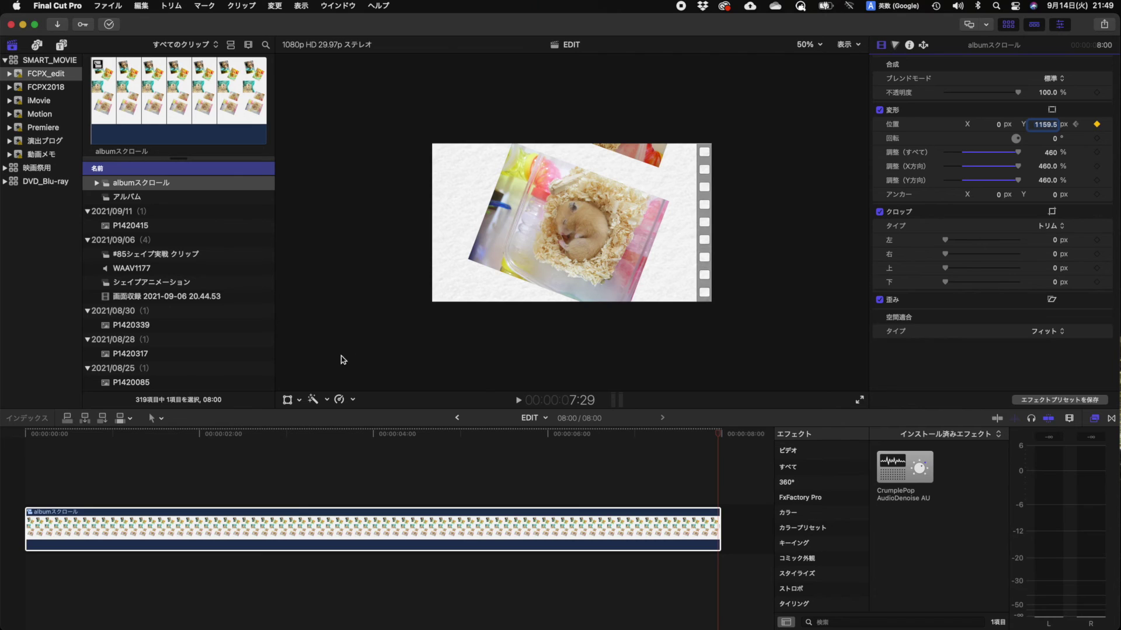
Step: Show the Transform overlay with its motion path and set the viewer zoom to 25%
left_click(287, 401)
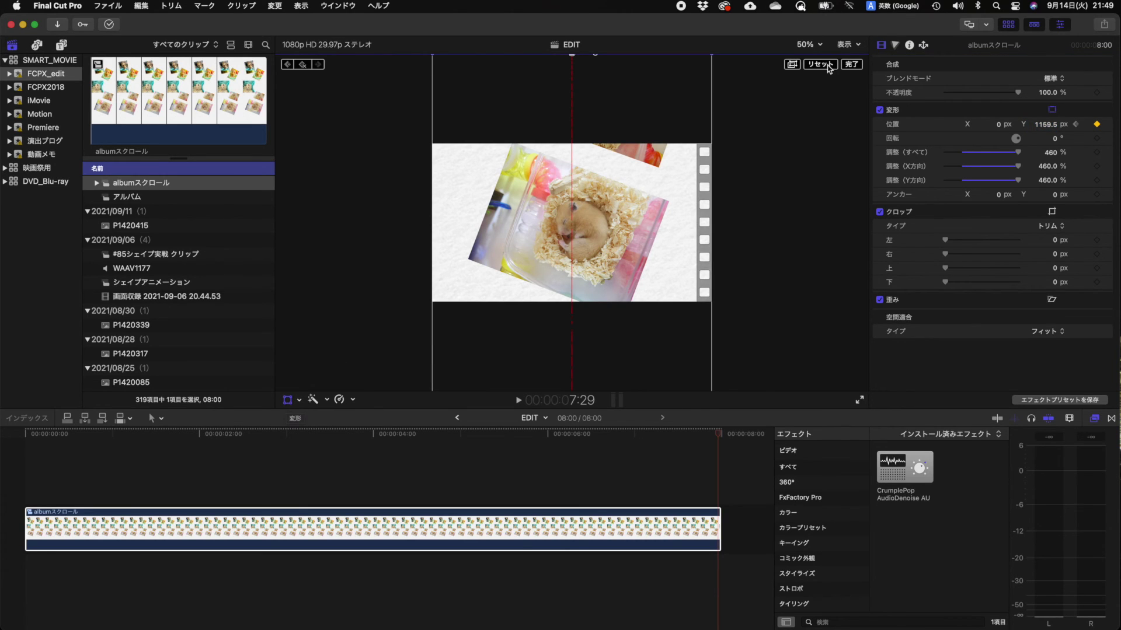
left_click(809, 44)
left_click(825, 75)
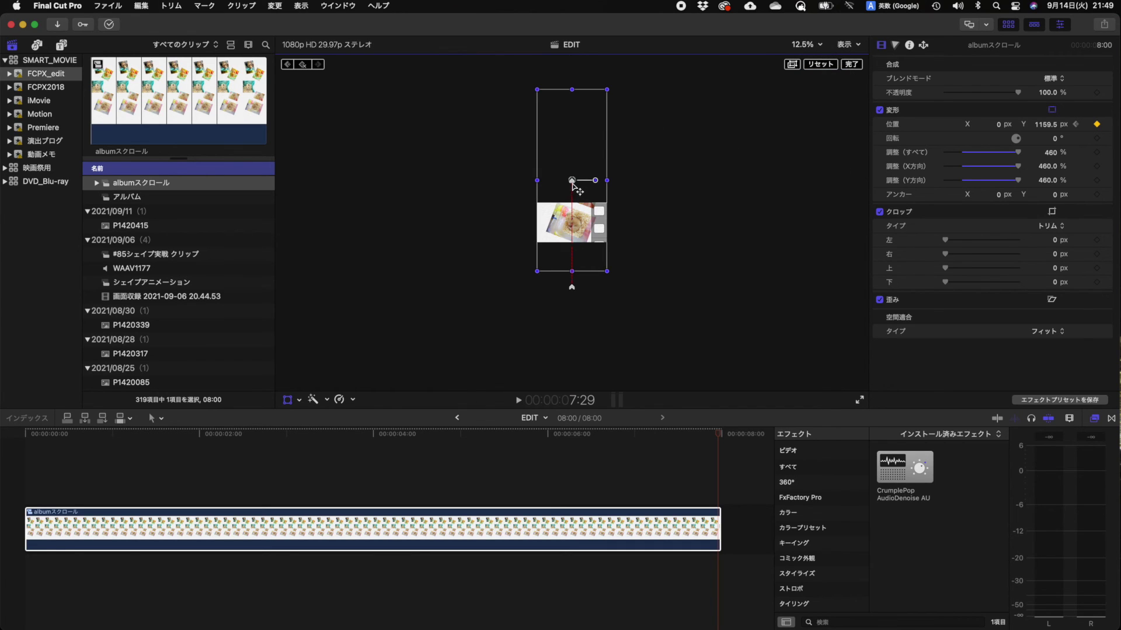
left_click(802, 47)
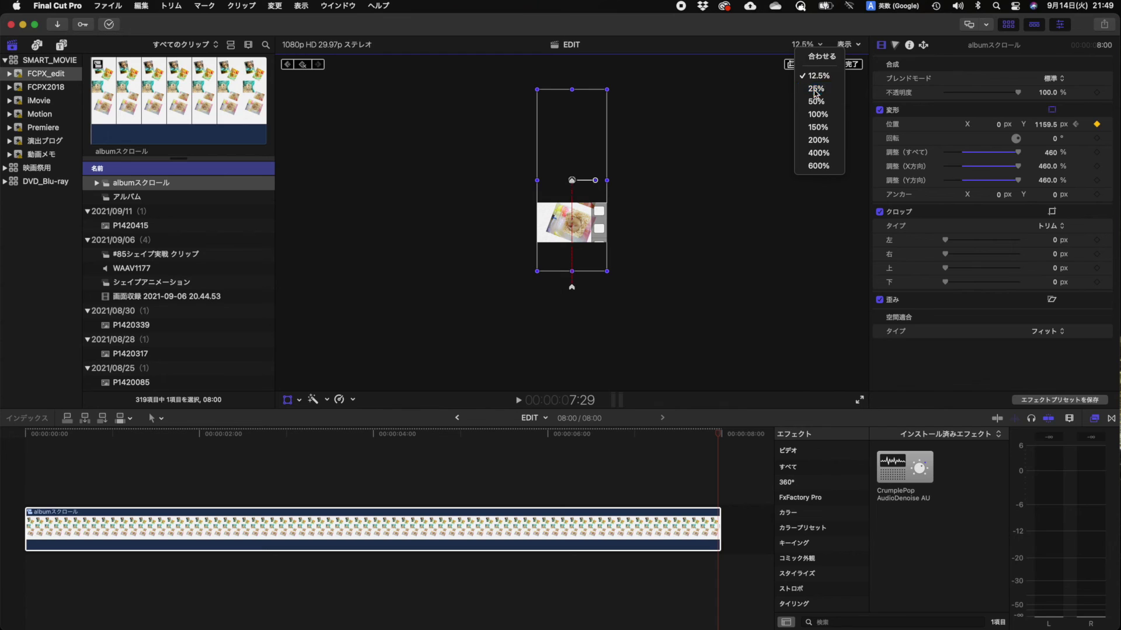
left_click(806, 94)
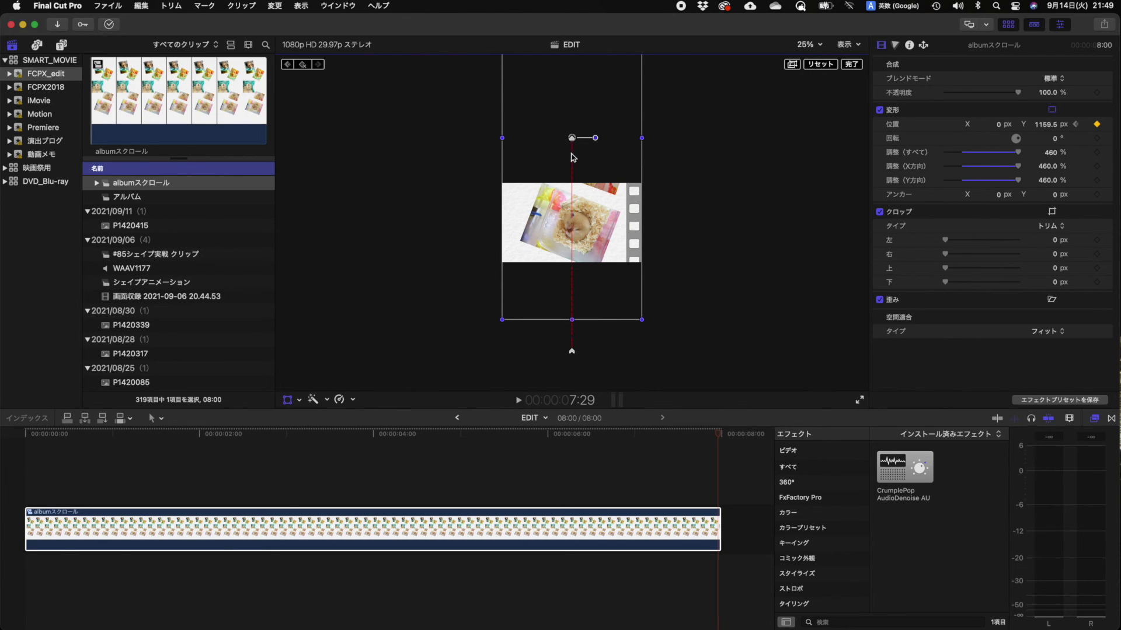
Step: Make the upper motion path point Smooth
right_click(572, 353)
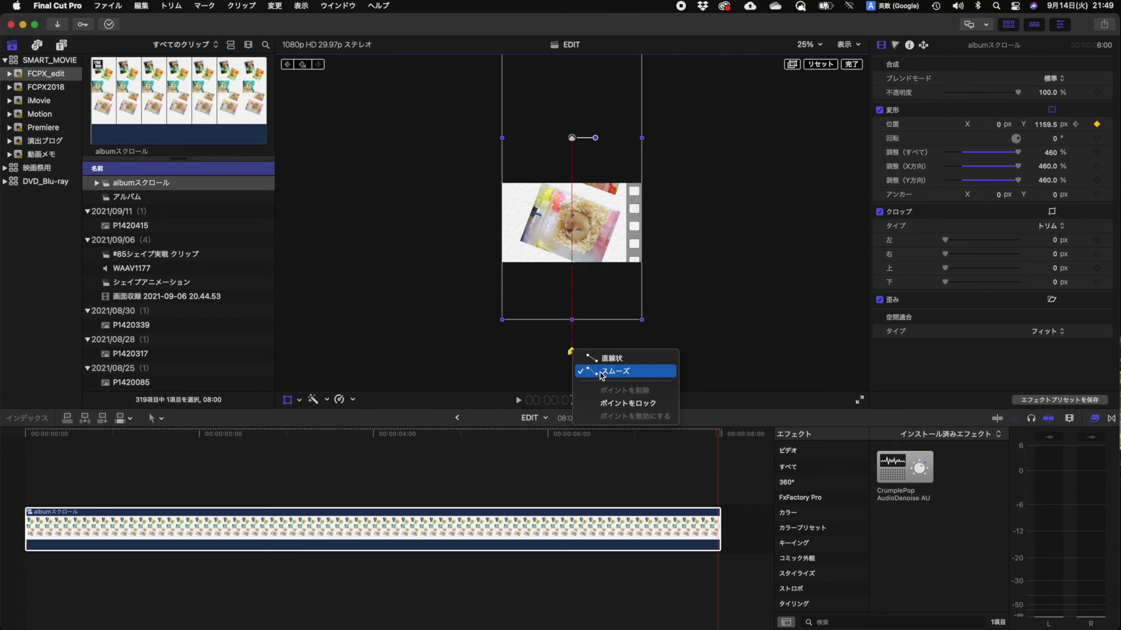
left_click(573, 141)
right_click(572, 139)
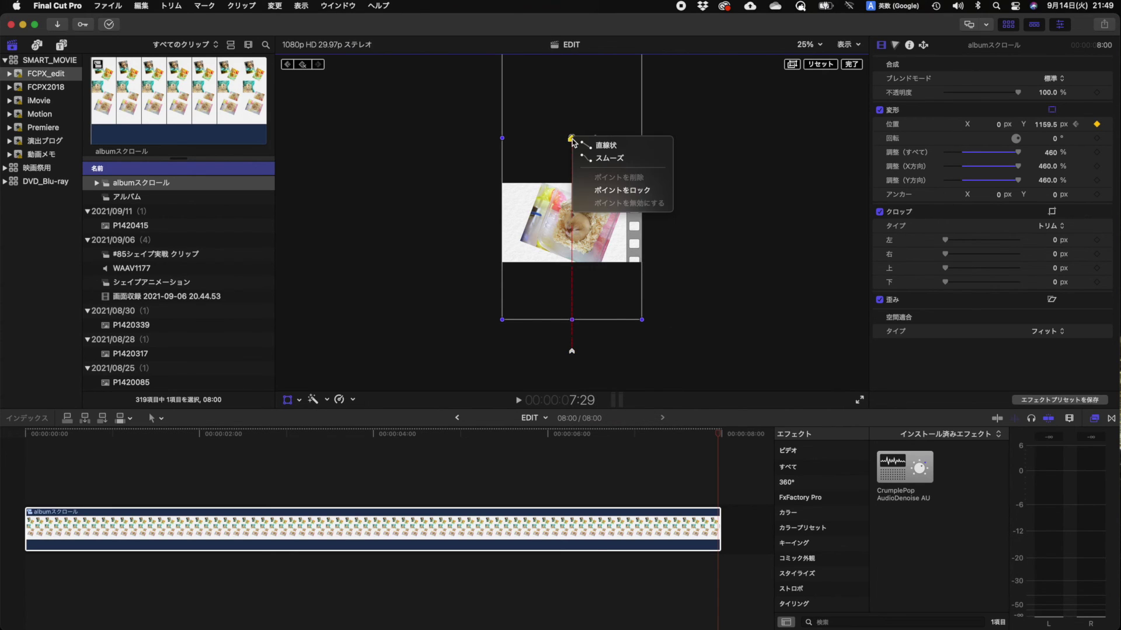
left_click(612, 158)
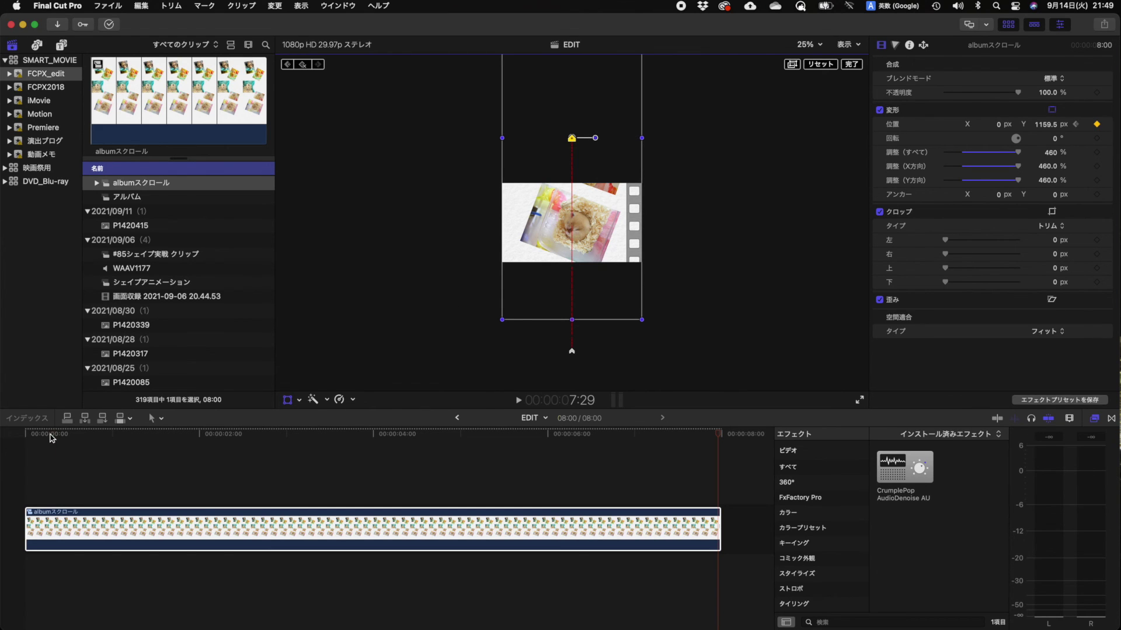
Step: Play the scrolling animation from the clip start to preview it
left_click_drag(51, 438, 21, 439)
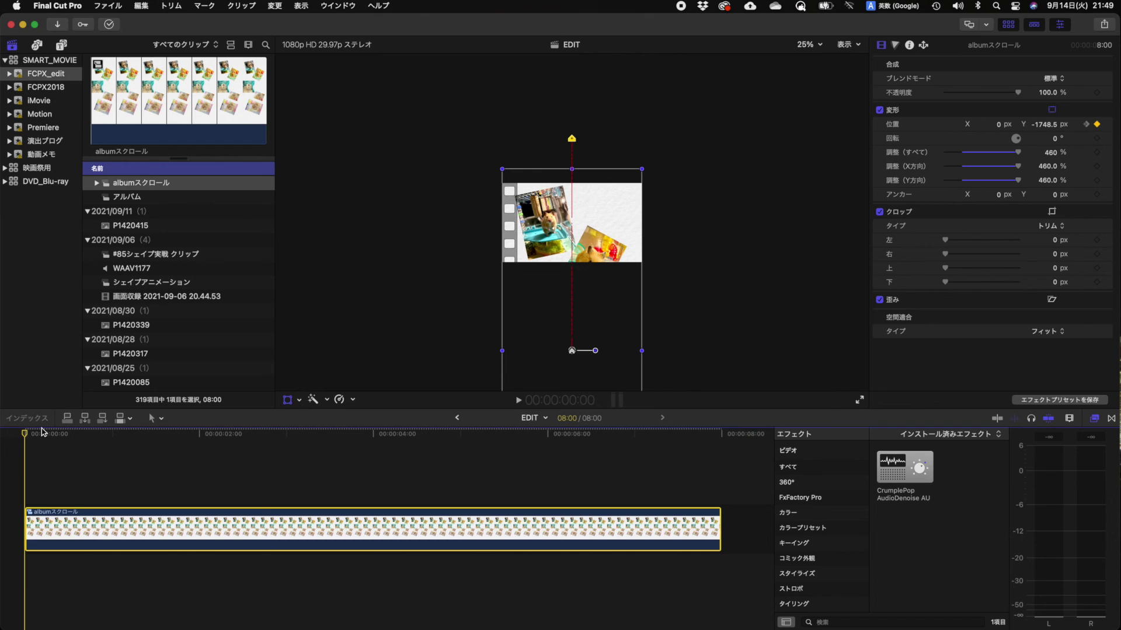
key("space")
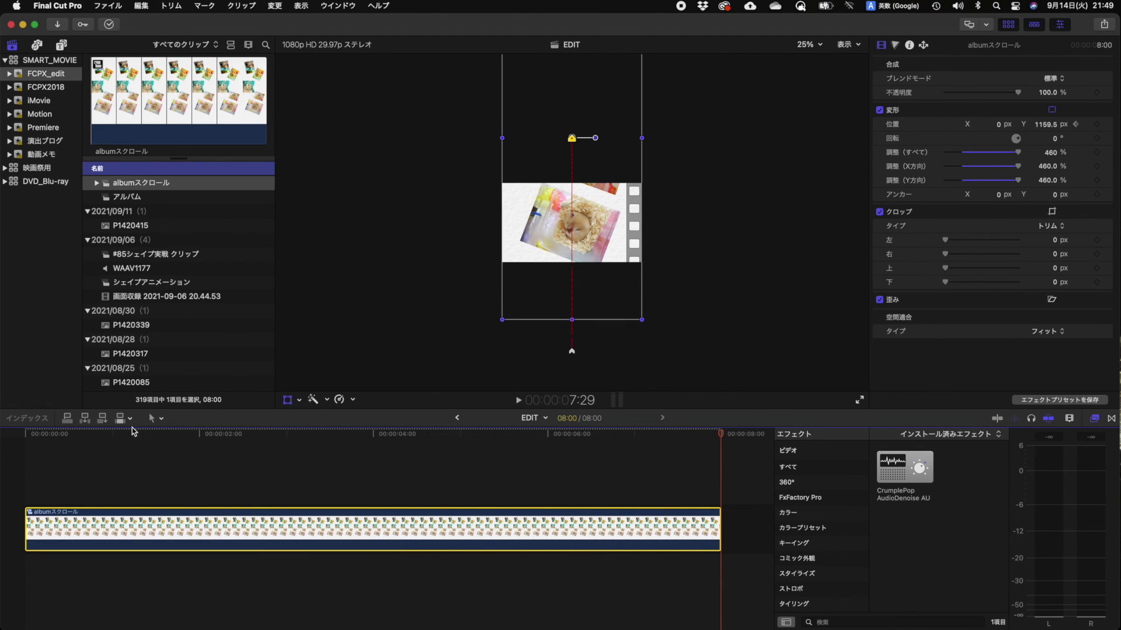
left_click_drag(104, 432, 18, 432)
key("space")
key("space")
left_click(819, 45)
Step: Set the viewer to Fit and replay the album scroll full screen from the beginning
left_click(817, 22)
left_click(202, 482)
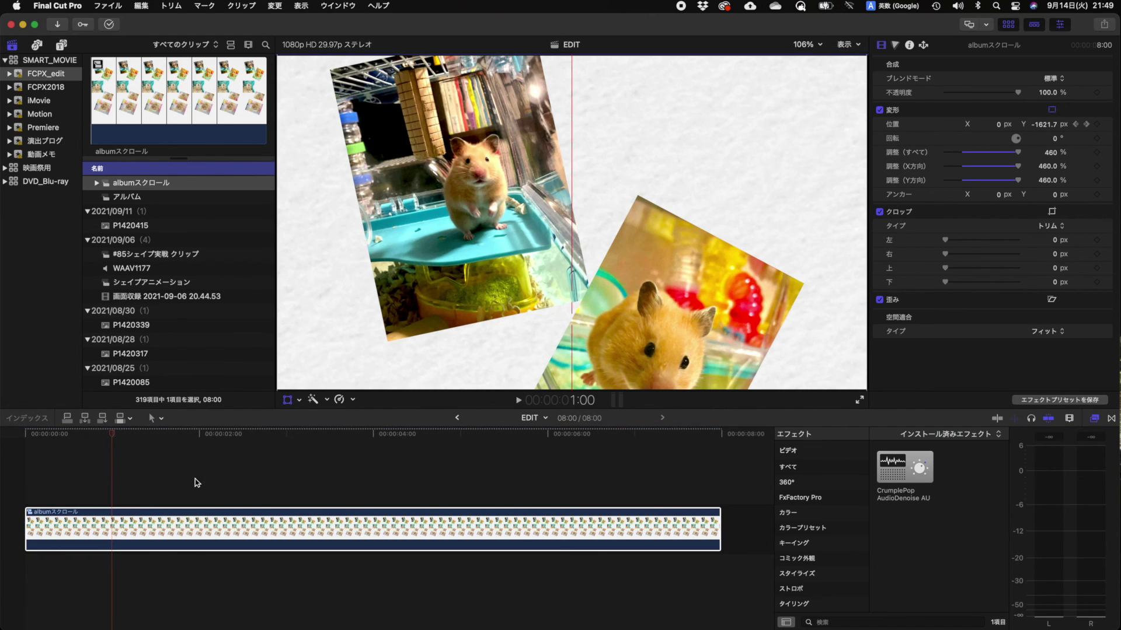
key("space")
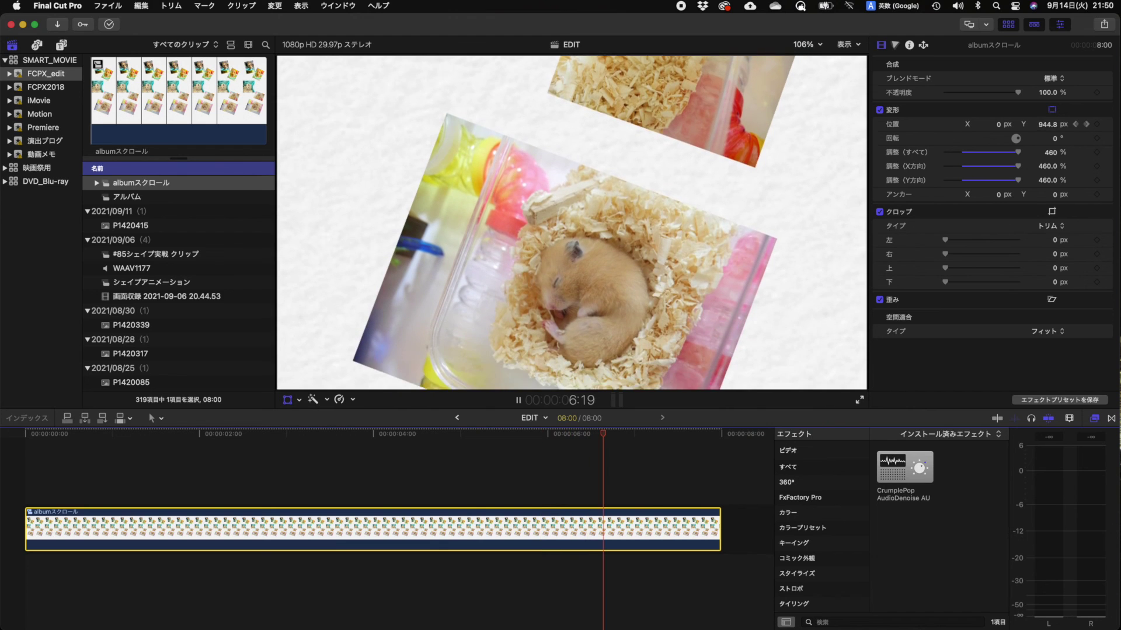
left_click(41, 434)
key("super+shift+f")
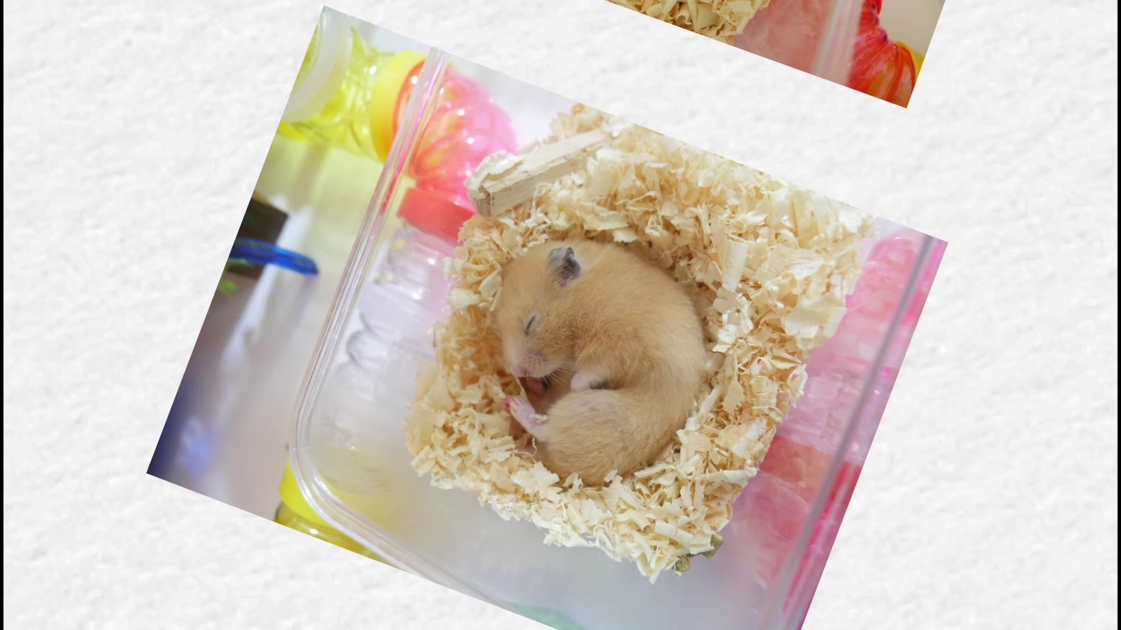
key("Escape")
left_click(40, 434)
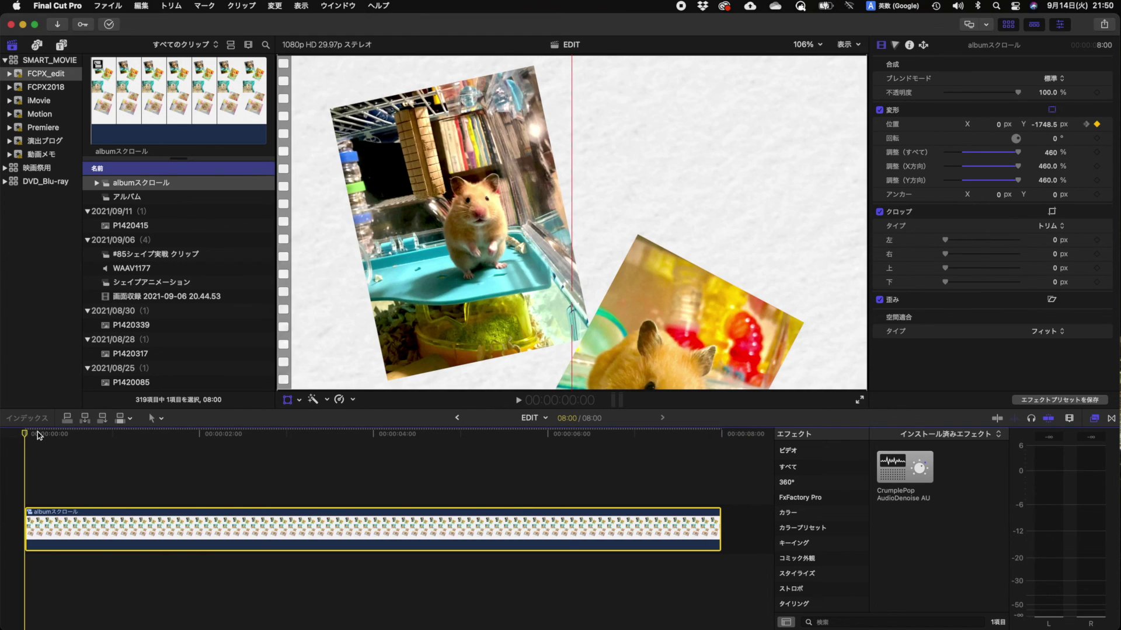
key("super+shift+f")
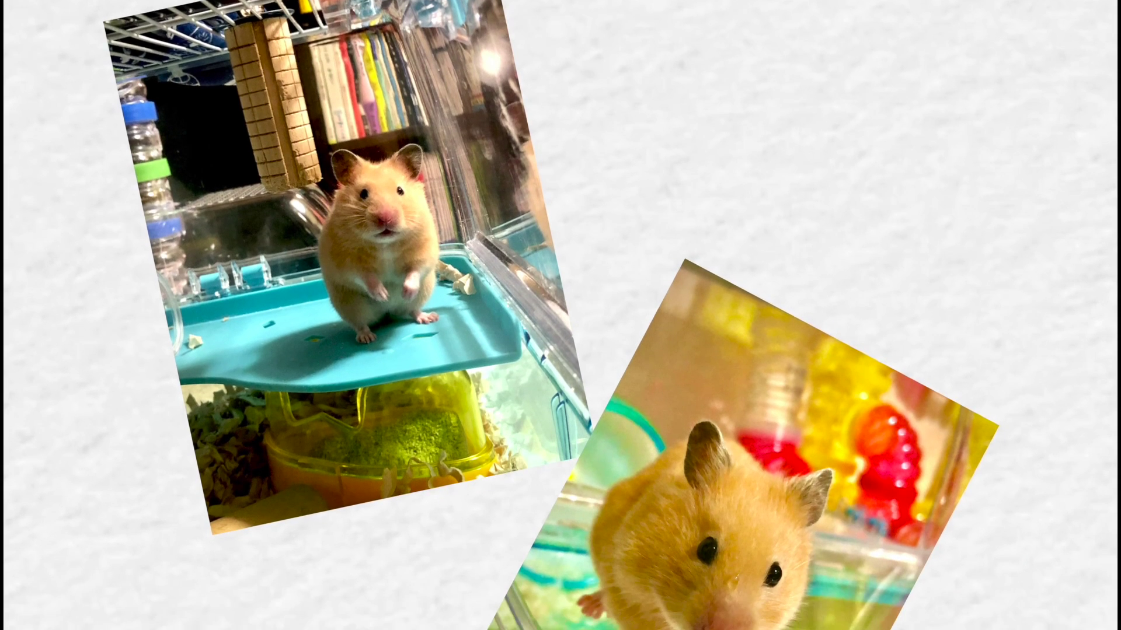